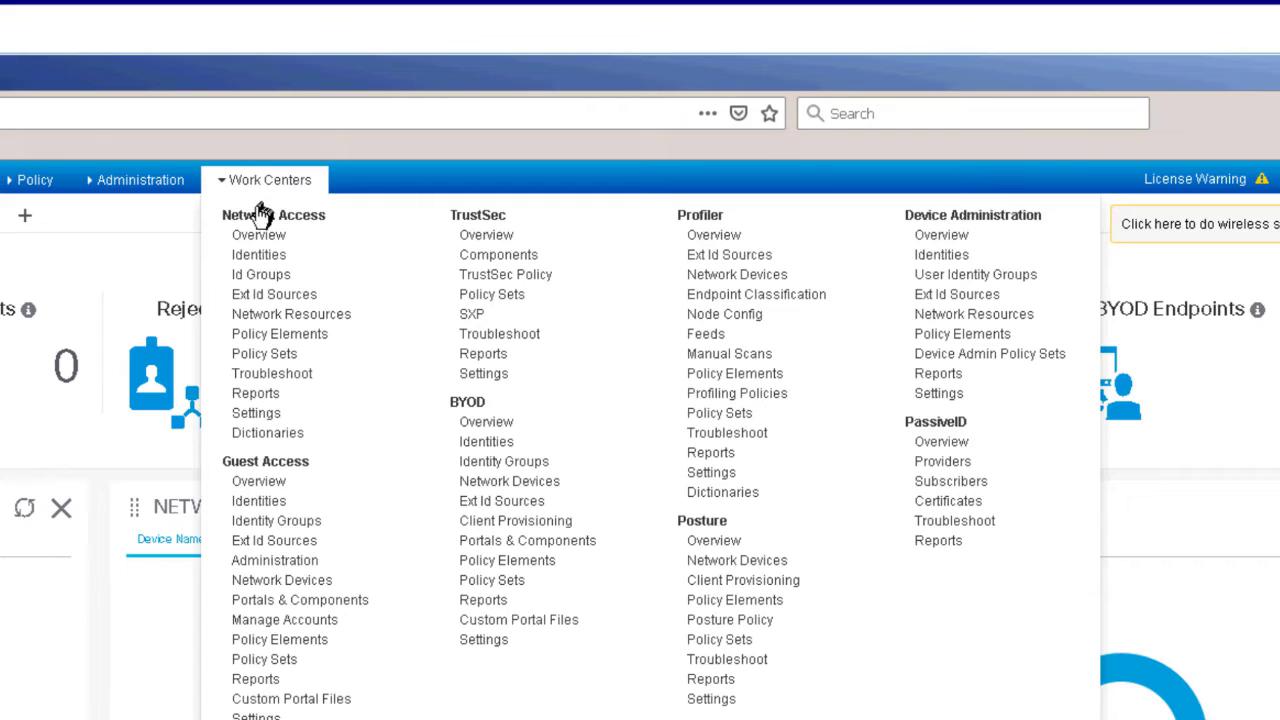
Start a new LDAP identity source under the external identity sources of the Network Access work center.
{"action": "left_click", "coordinate": [256, 218]}
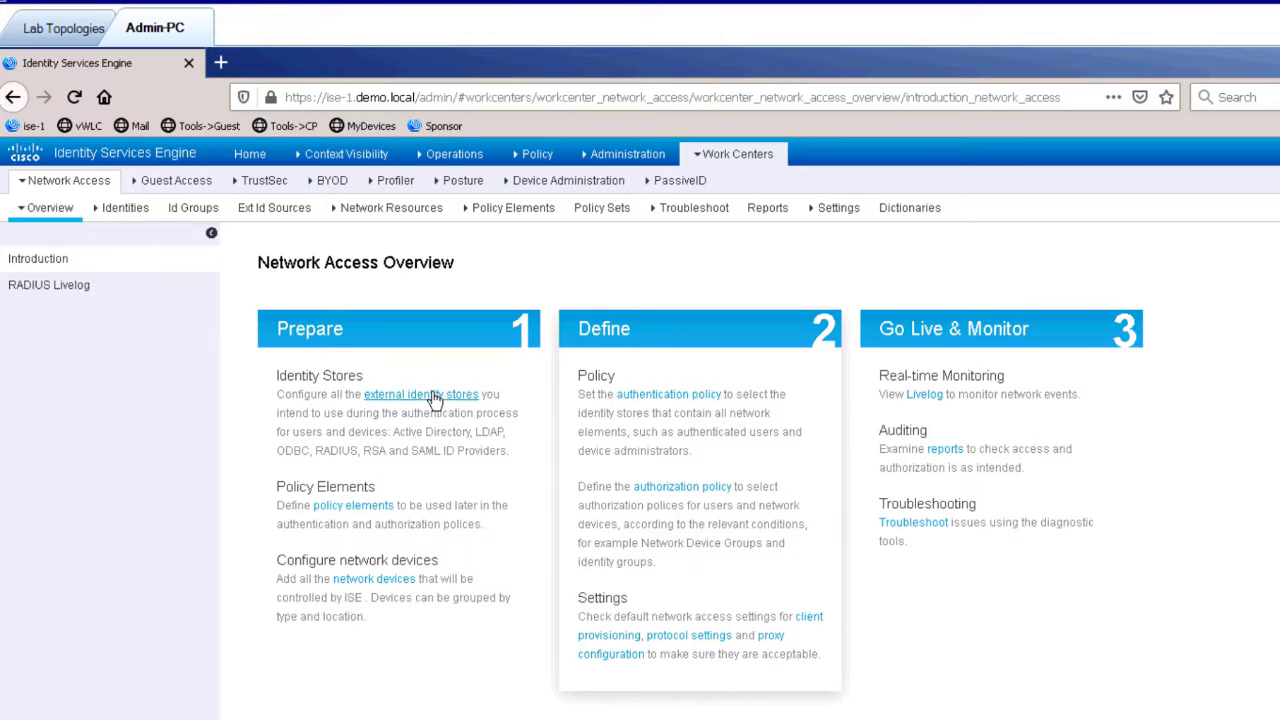
{"action": "left_click", "coordinate": [435, 396]}
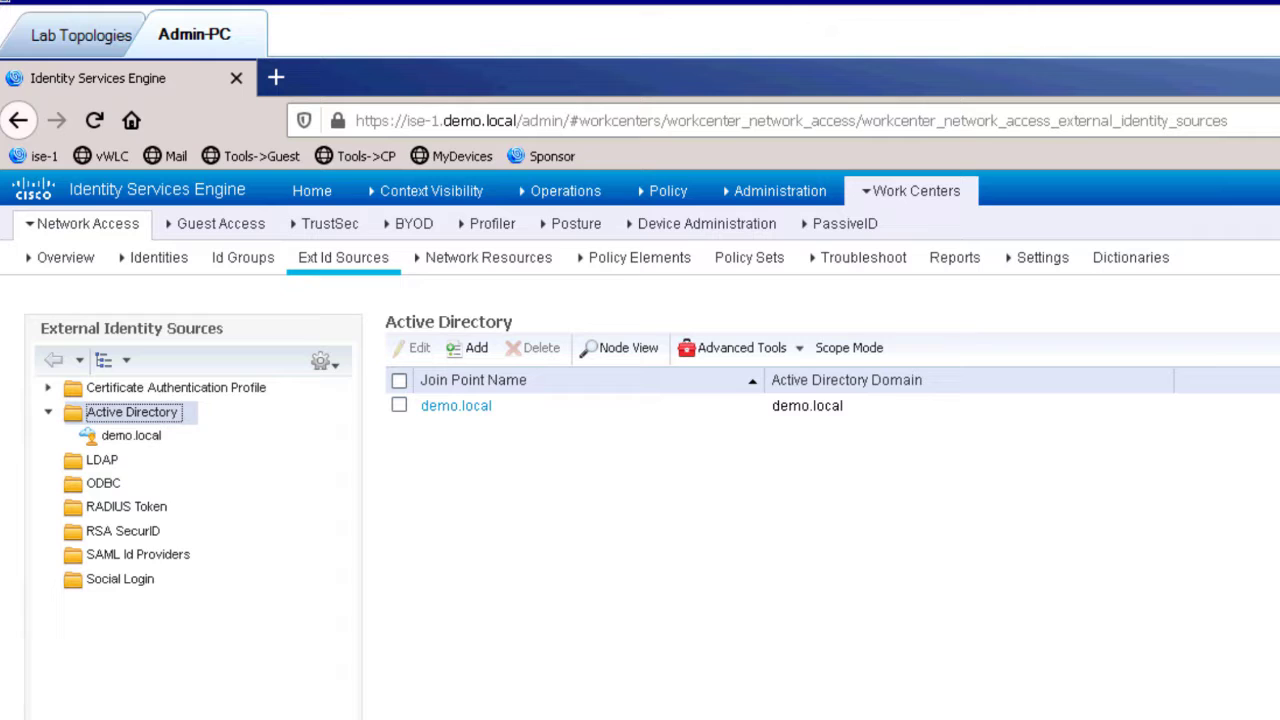
{"action": "left_click", "coordinate": [102, 460]}
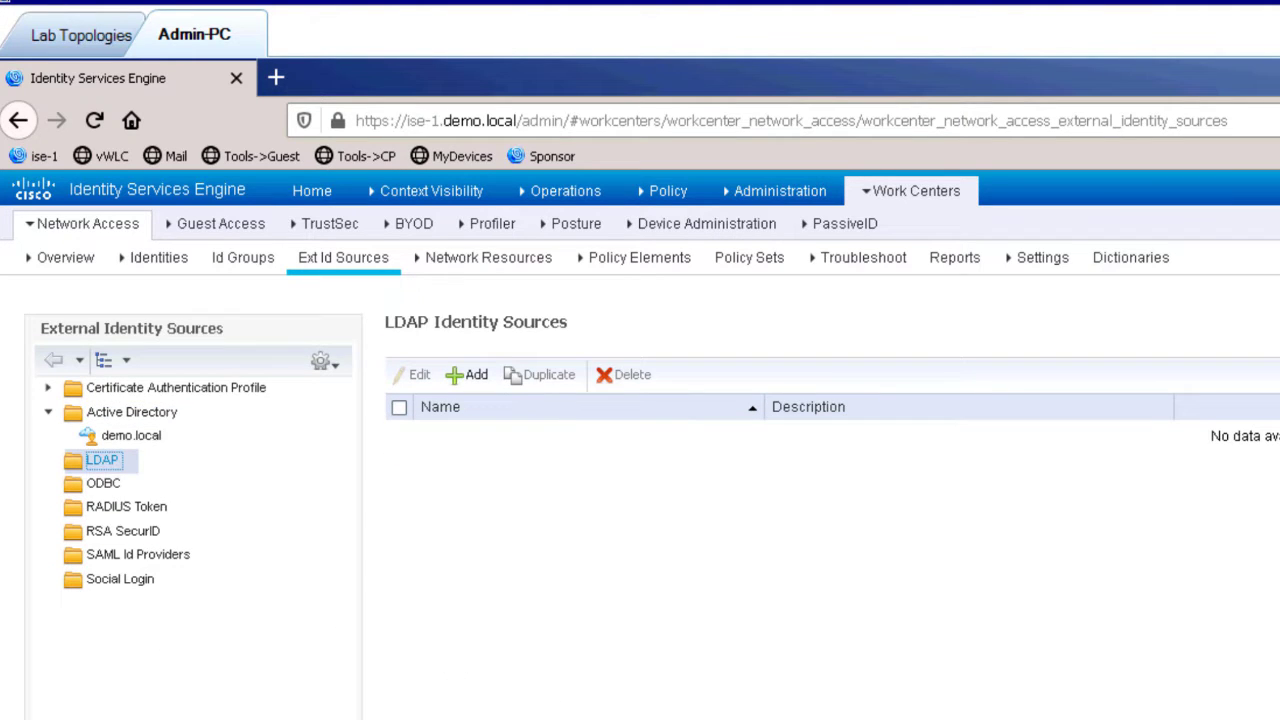
{"action": "left_click", "coordinate": [467, 375]}
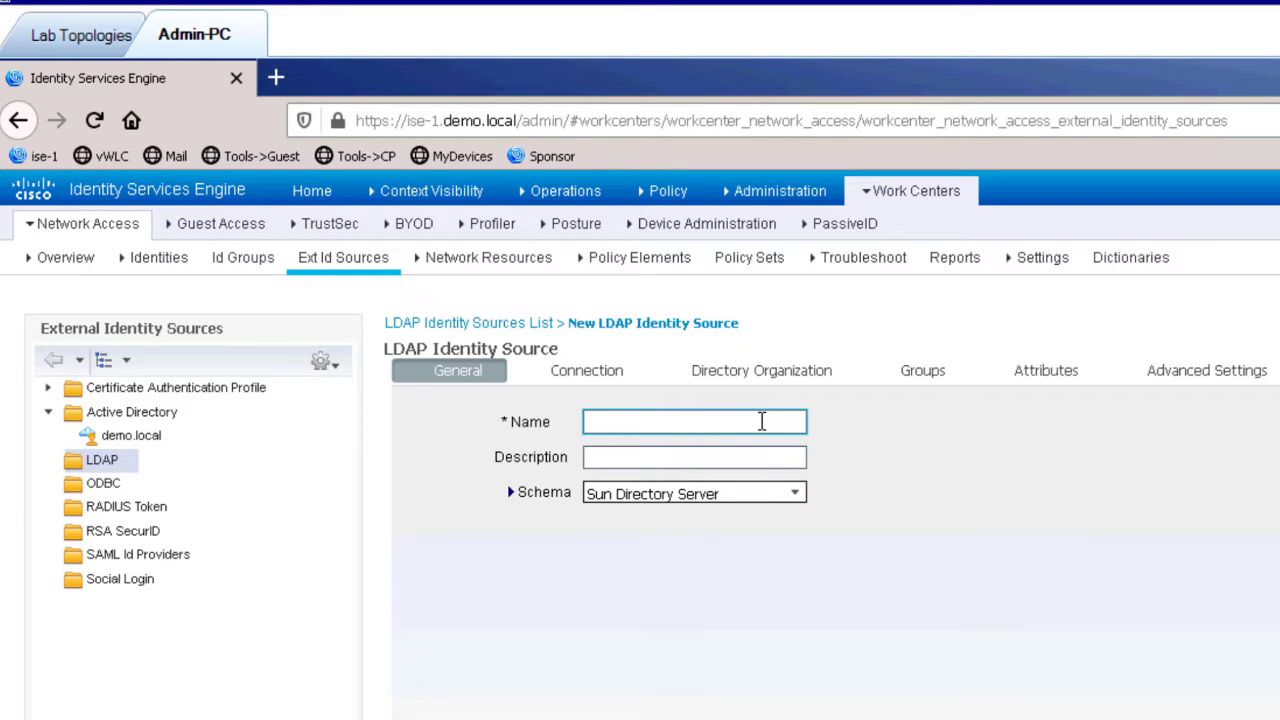
Name the LDAP identity source LDAP_demo_local and set its schema to Active Directory.
{"action": "type", "text": "LDAP_demo_local"}
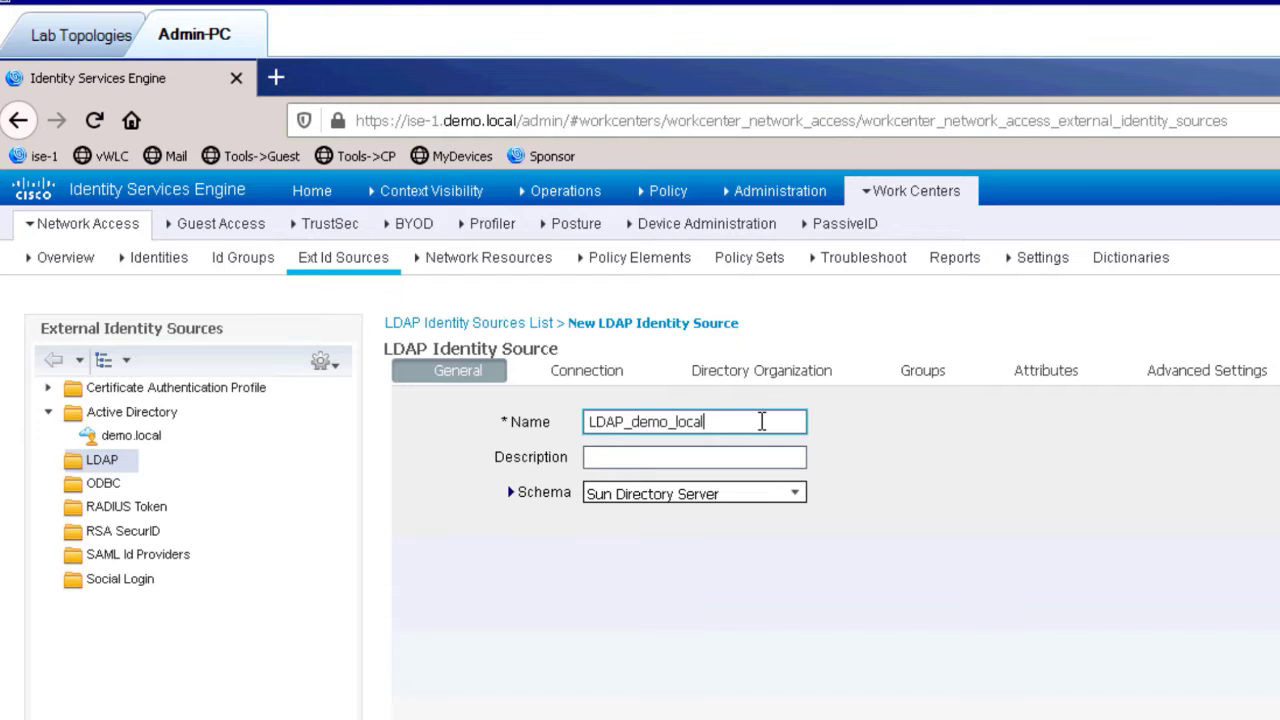
{"action": "left_click", "coordinate": [797, 496]}
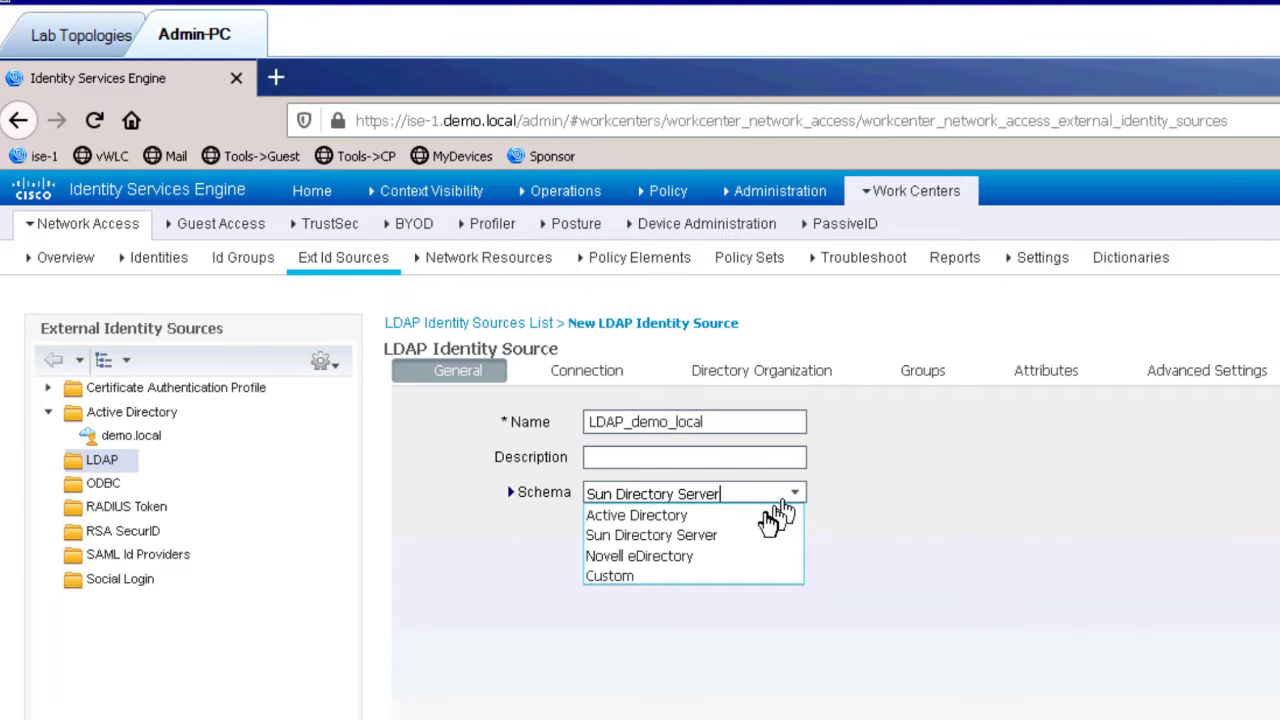
{"action": "left_click", "coordinate": [697, 522]}
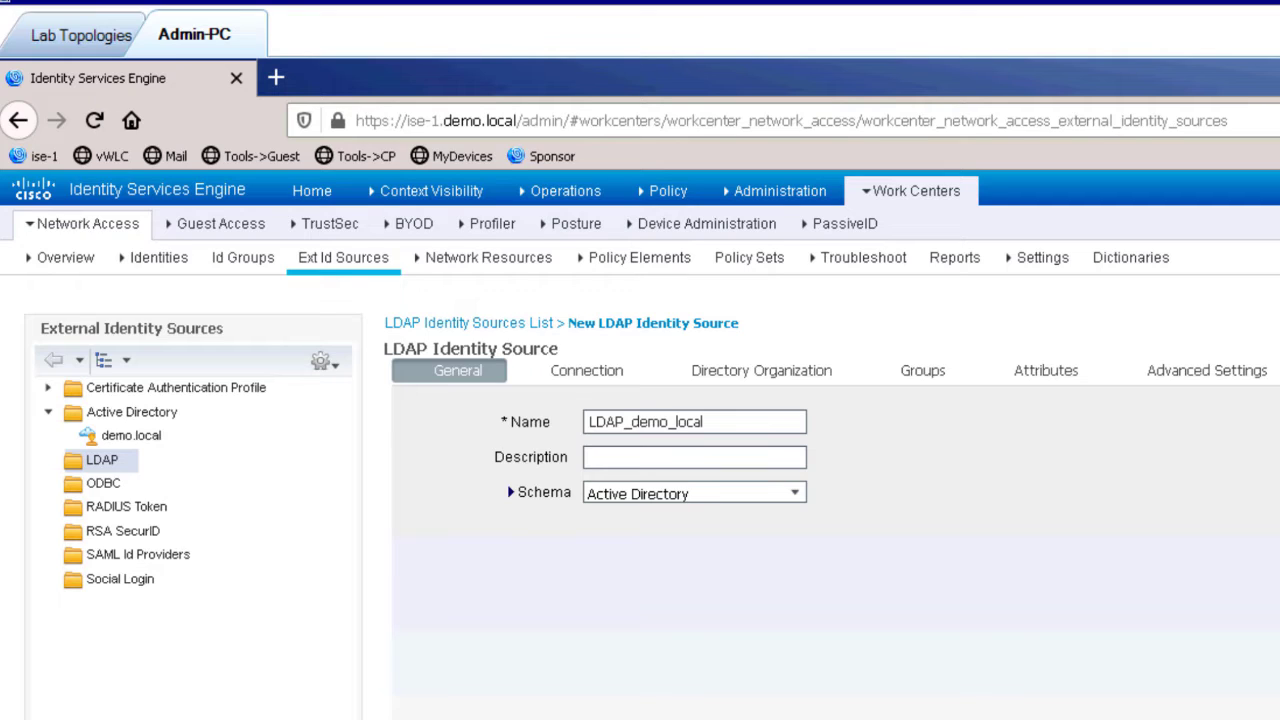
Set the primary server's hostname to ad.demo.local in the connection settings.
{"action": "left_click", "coordinate": [585, 375]}
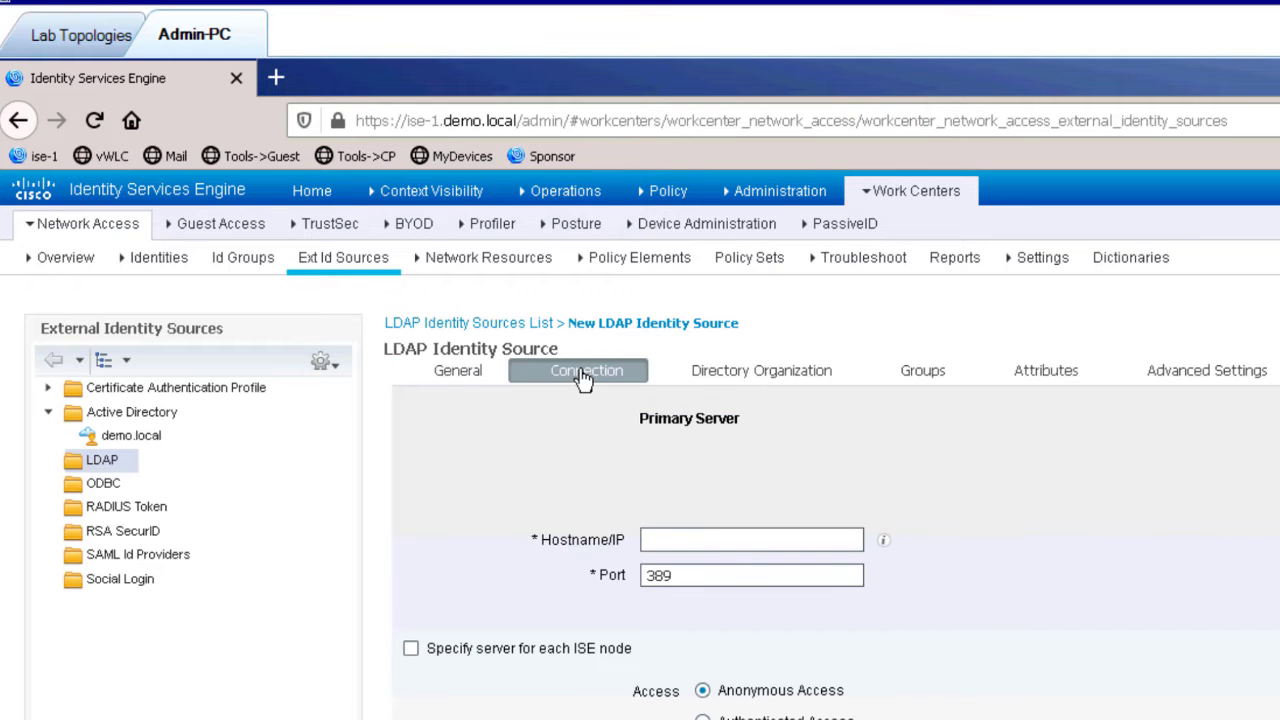
{"action": "left_click", "coordinate": [728, 541]}
{"action": "type", "text": "ad.demo.local"}
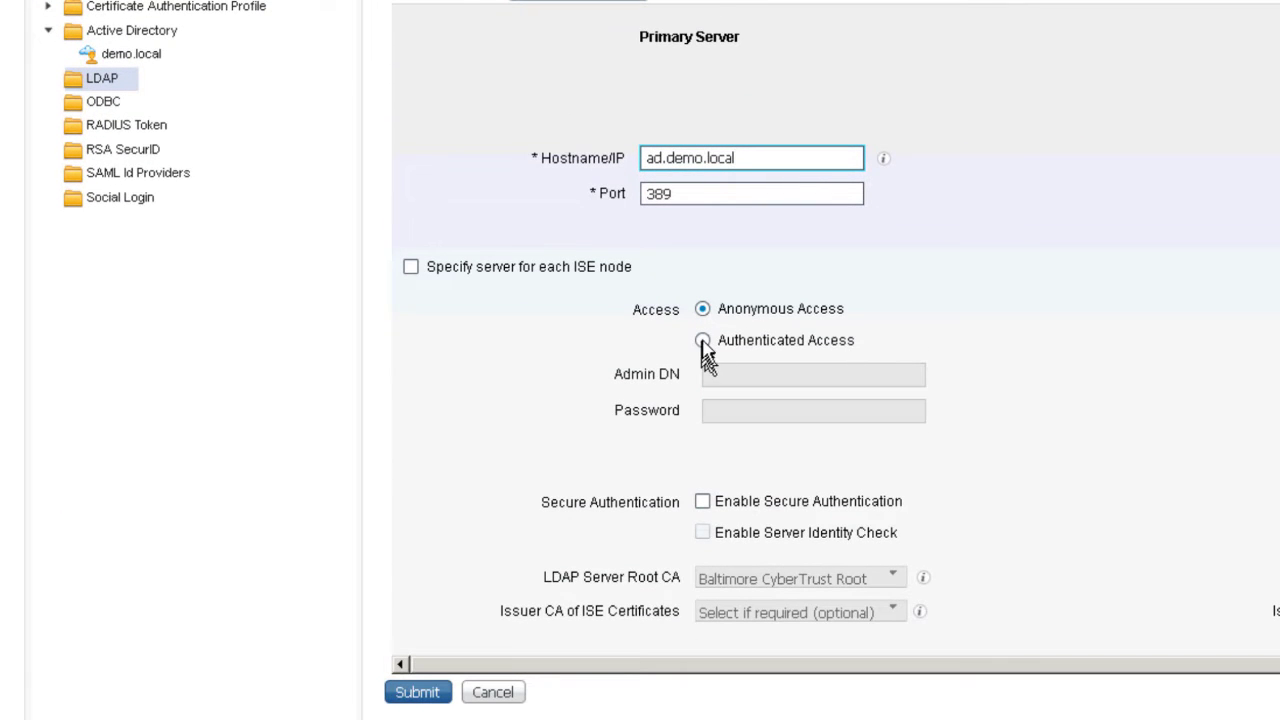
Enable authenticated access with the admin DN cn=administrator,cn=users,dc=demo,dc=local and enter the admin account's password.
{"action": "left_click", "coordinate": [703, 341]}
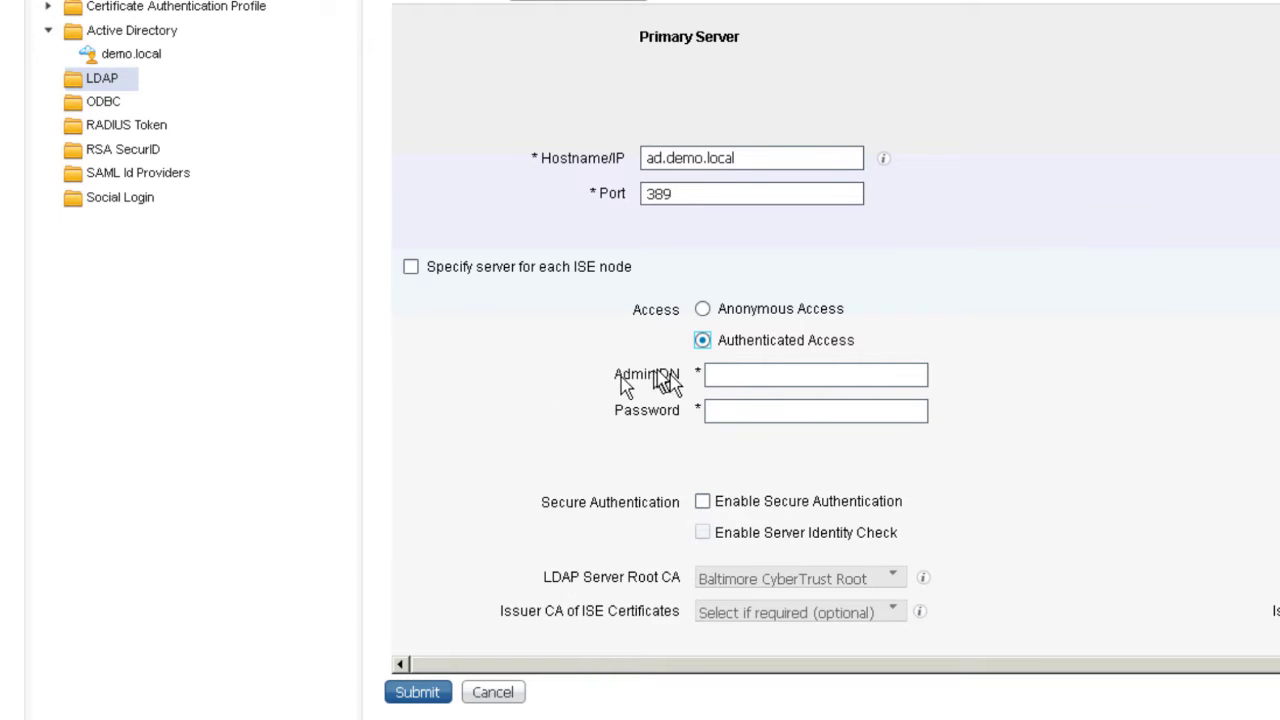
{"action": "left_click", "coordinate": [787, 383]}
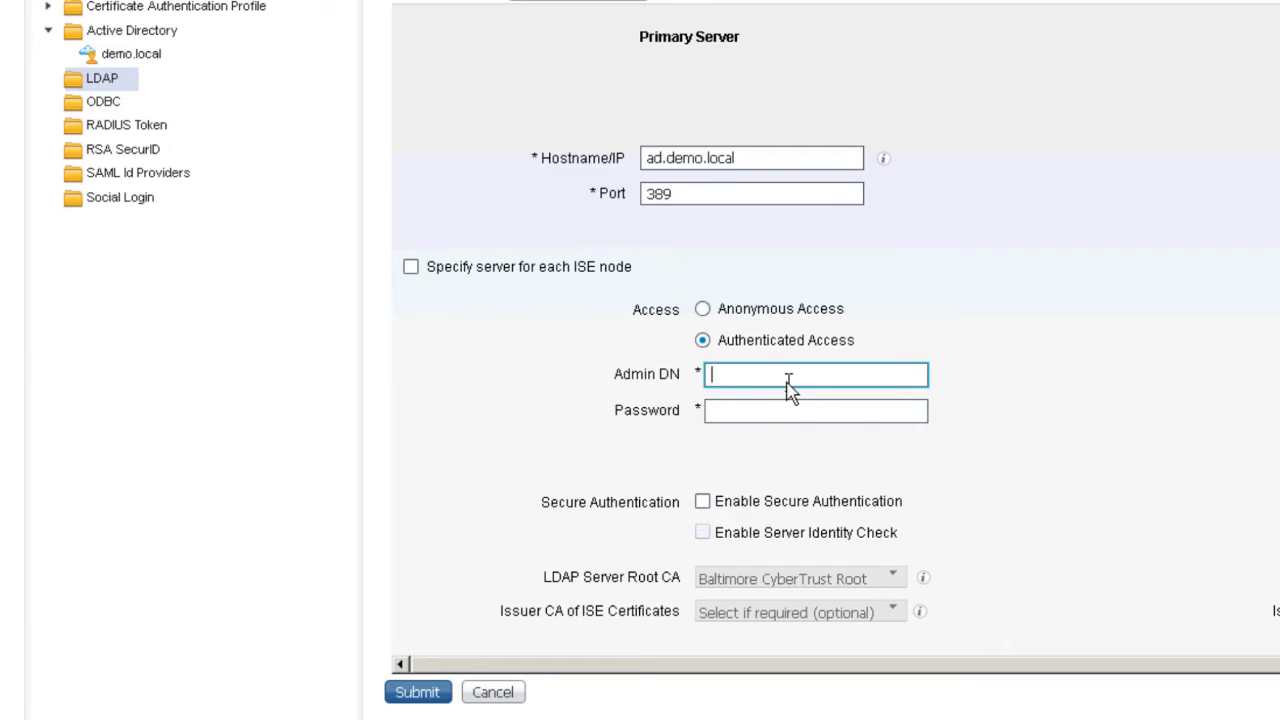
{"action": "type", "text": "cn=administrator,cn=users,"}
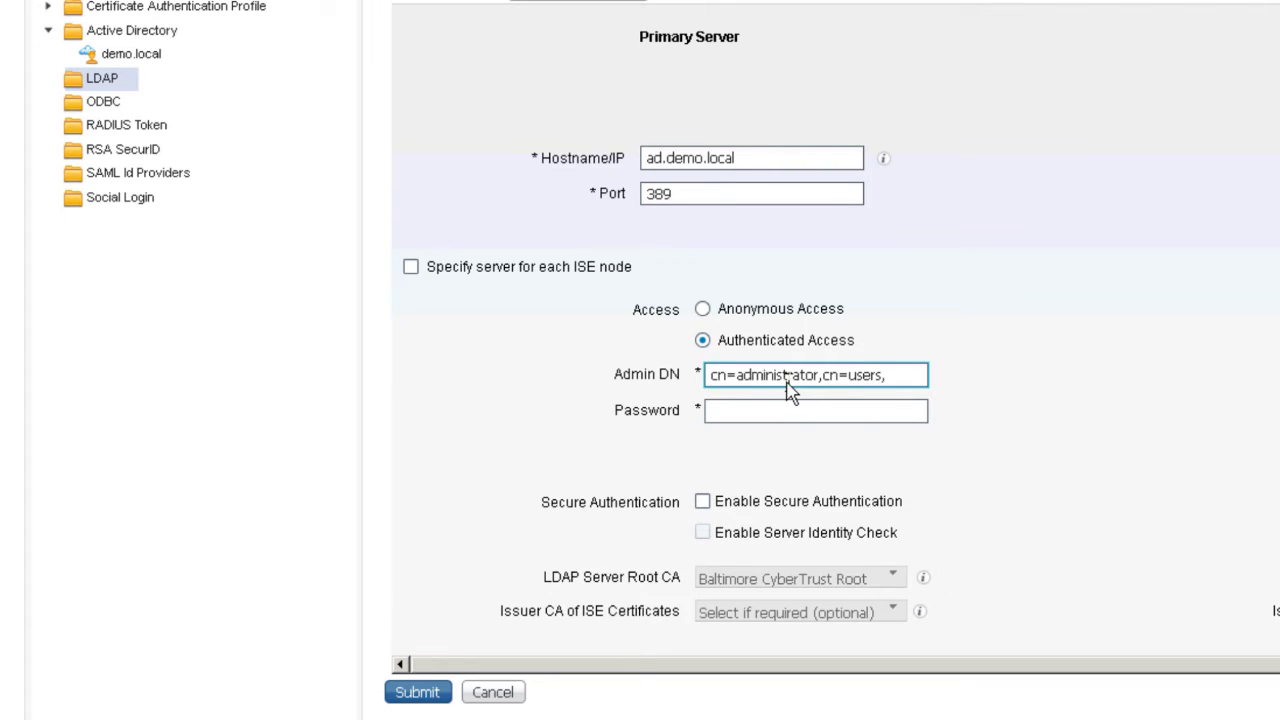
{"action": "type", "text": "dc=demo,dc=local"}
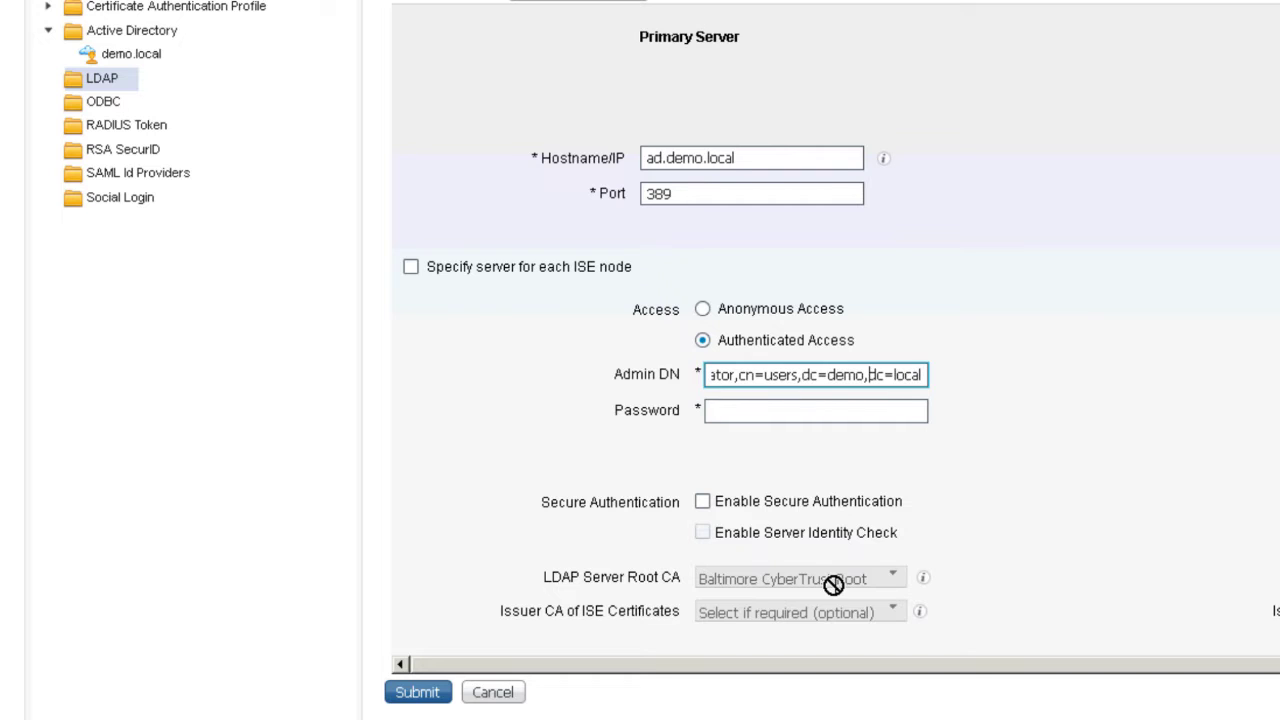
{"action": "left_click", "coordinate": [900, 410]}
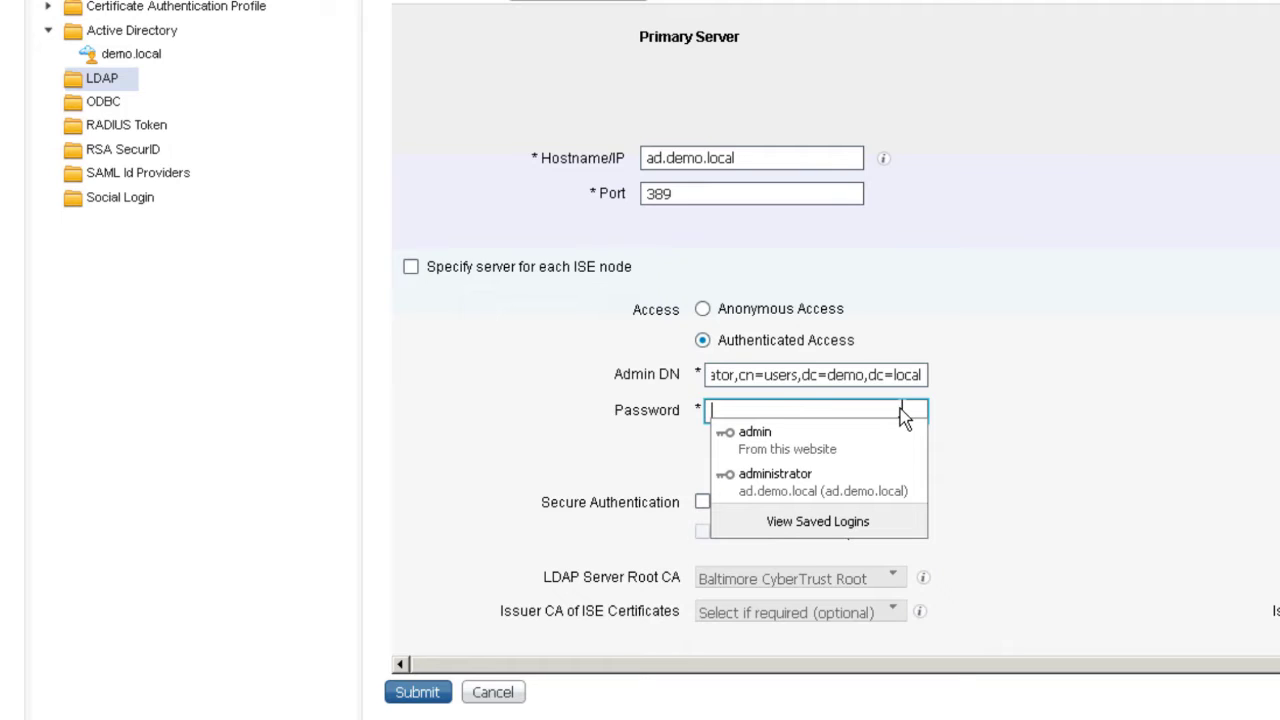
{"action": "key", "text": "ctrl+v"}
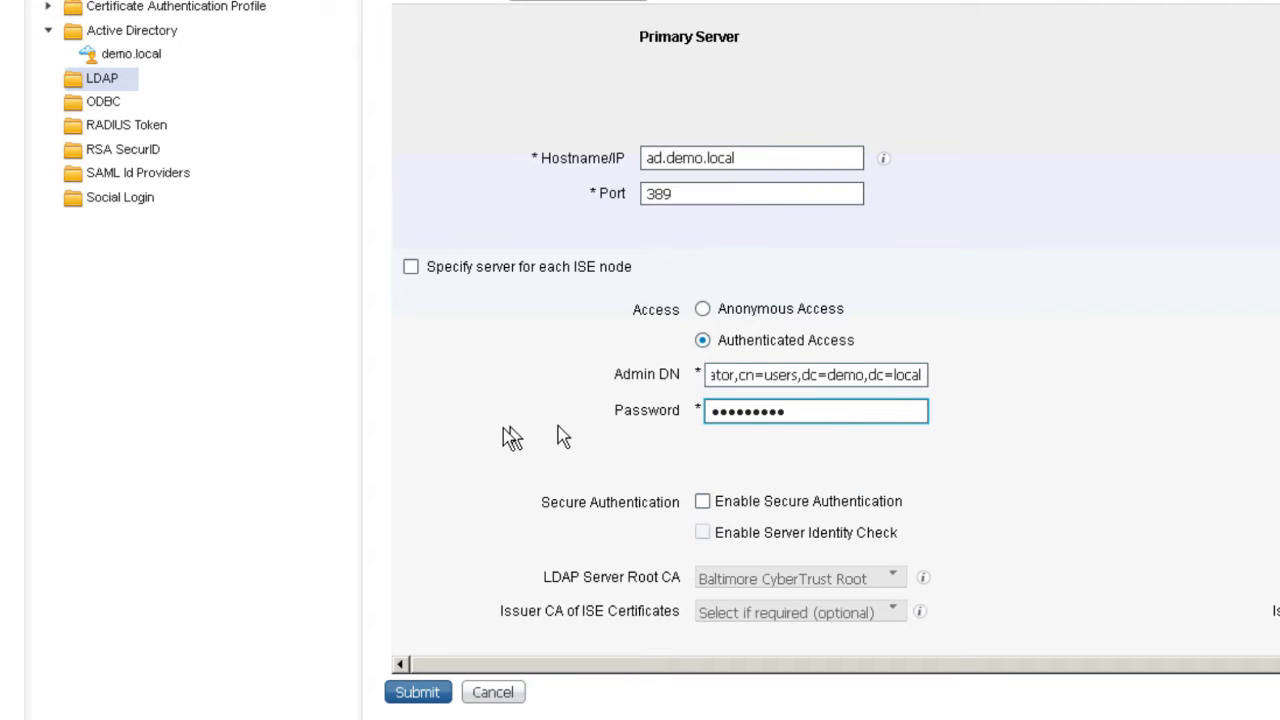
Set the subject search base in the directory organization to the naming context DC=demo,DC=local.
{"action": "scroll", "coordinate": [1082, 482], "scroll_direction": "down", "scroll_amount": 2}
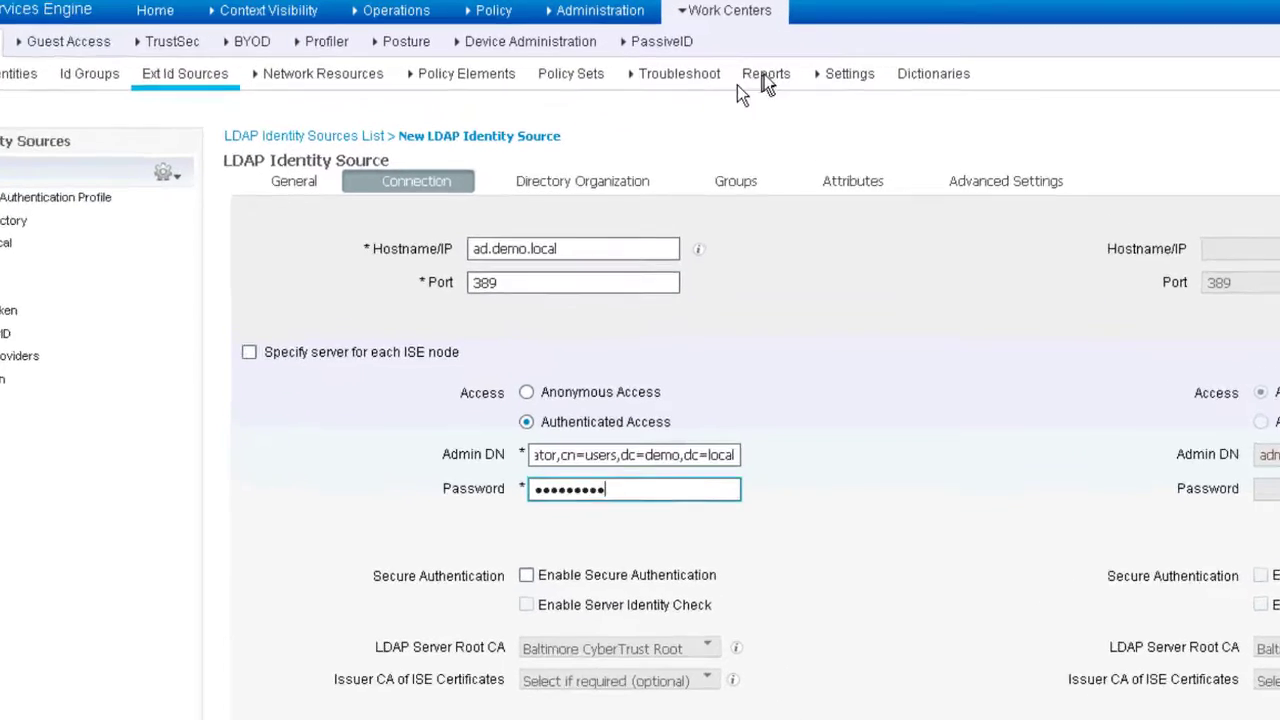
{"action": "left_click", "coordinate": [634, 184]}
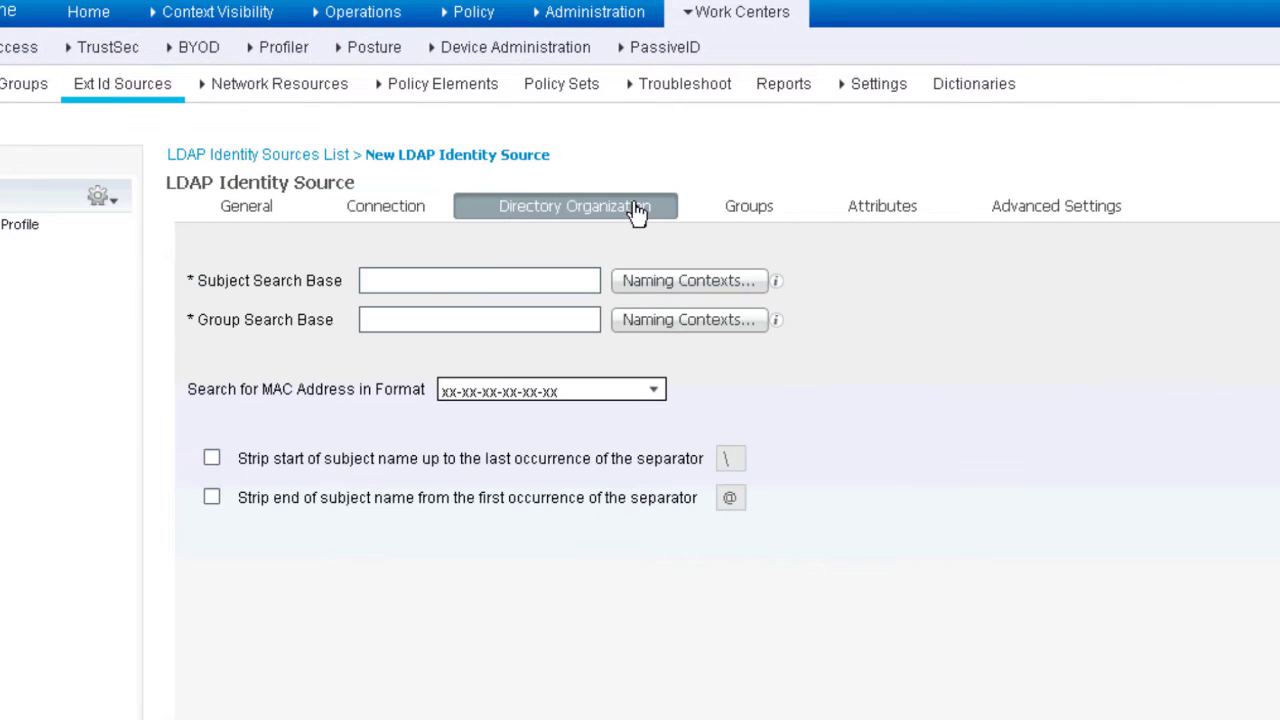
{"action": "left_click", "coordinate": [489, 274]}
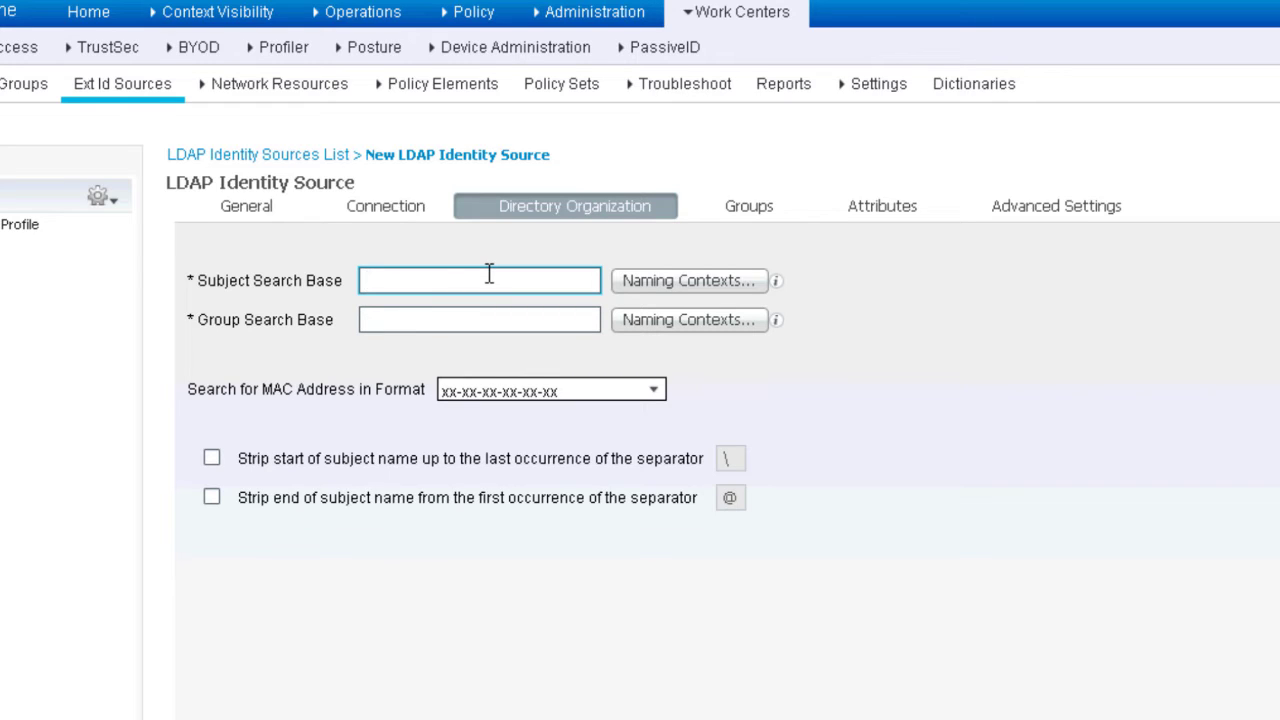
{"action": "left_click", "coordinate": [745, 288]}
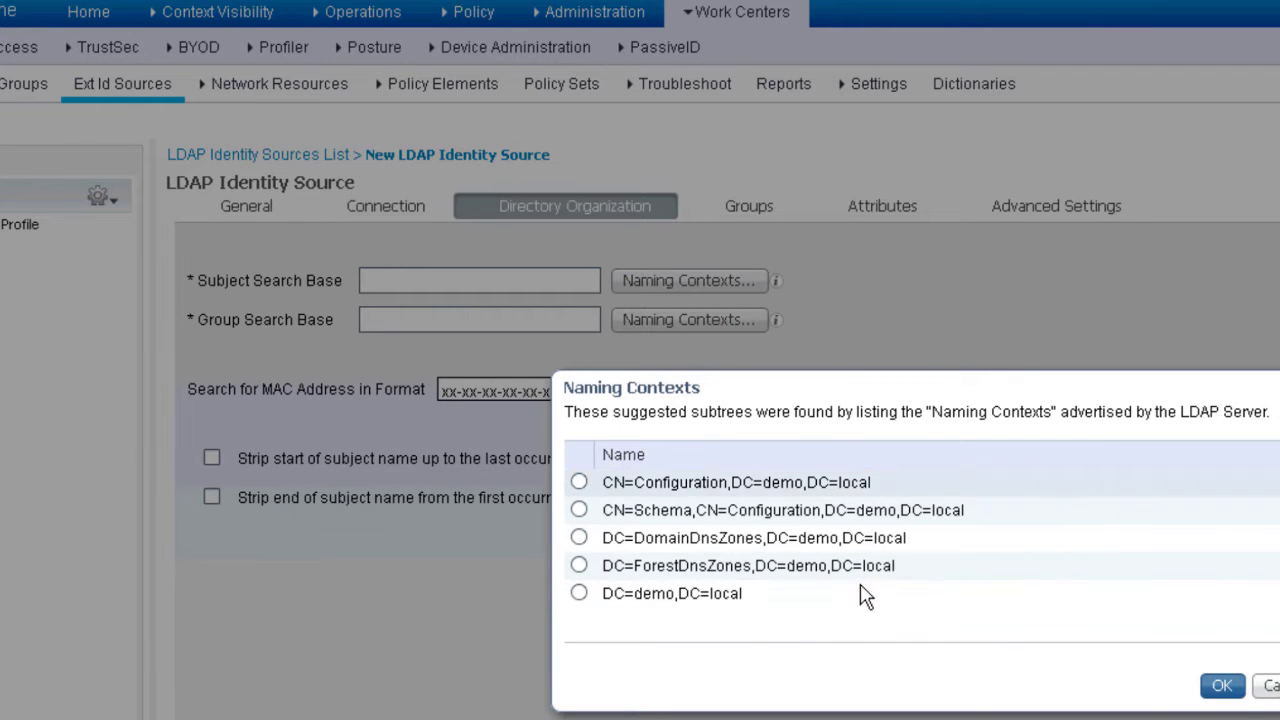
{"action": "left_click", "coordinate": [580, 594]}
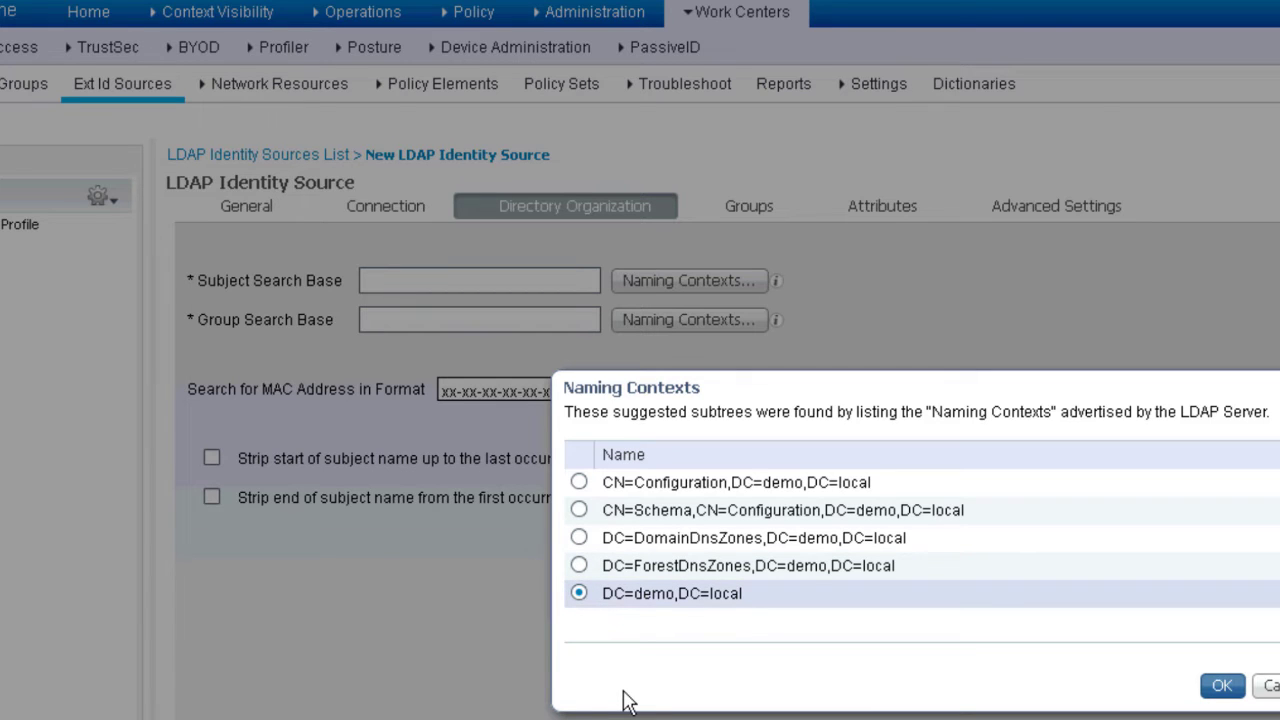
{"action": "left_click", "coordinate": [1224, 687]}
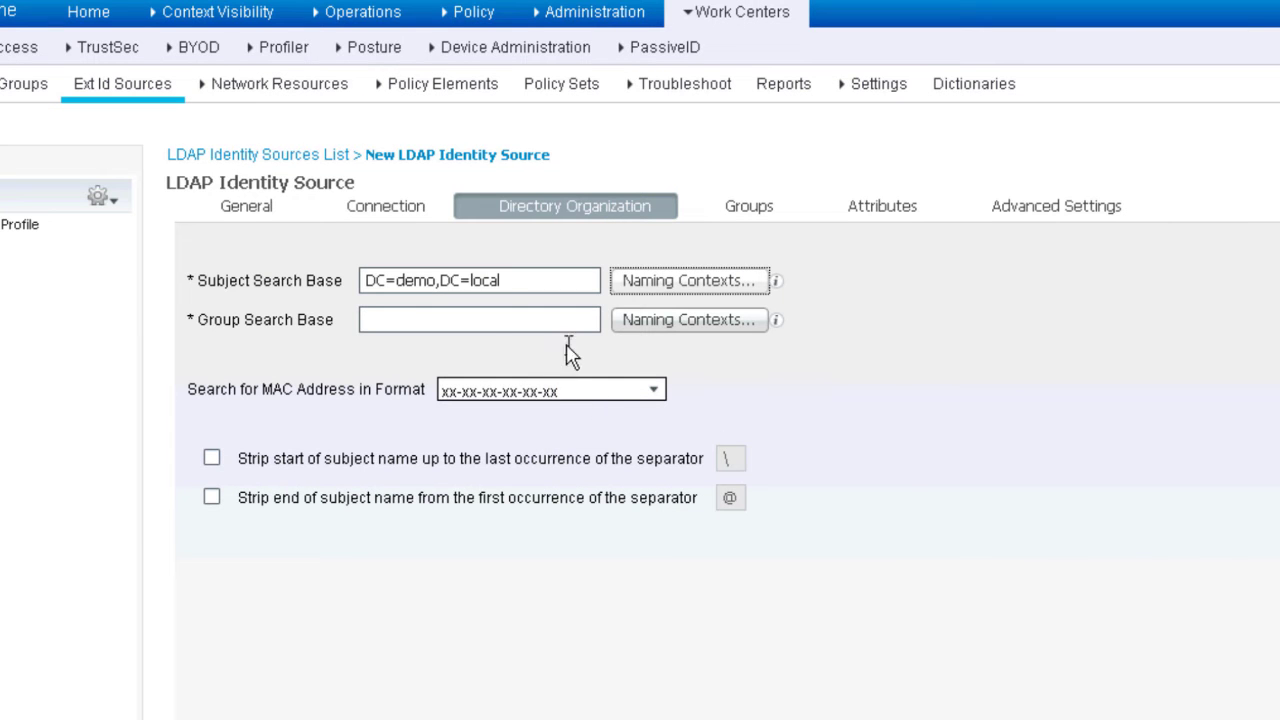
Choose the naming context DC=demo,DC=local as the group search base.
{"action": "left_click", "coordinate": [670, 322]}
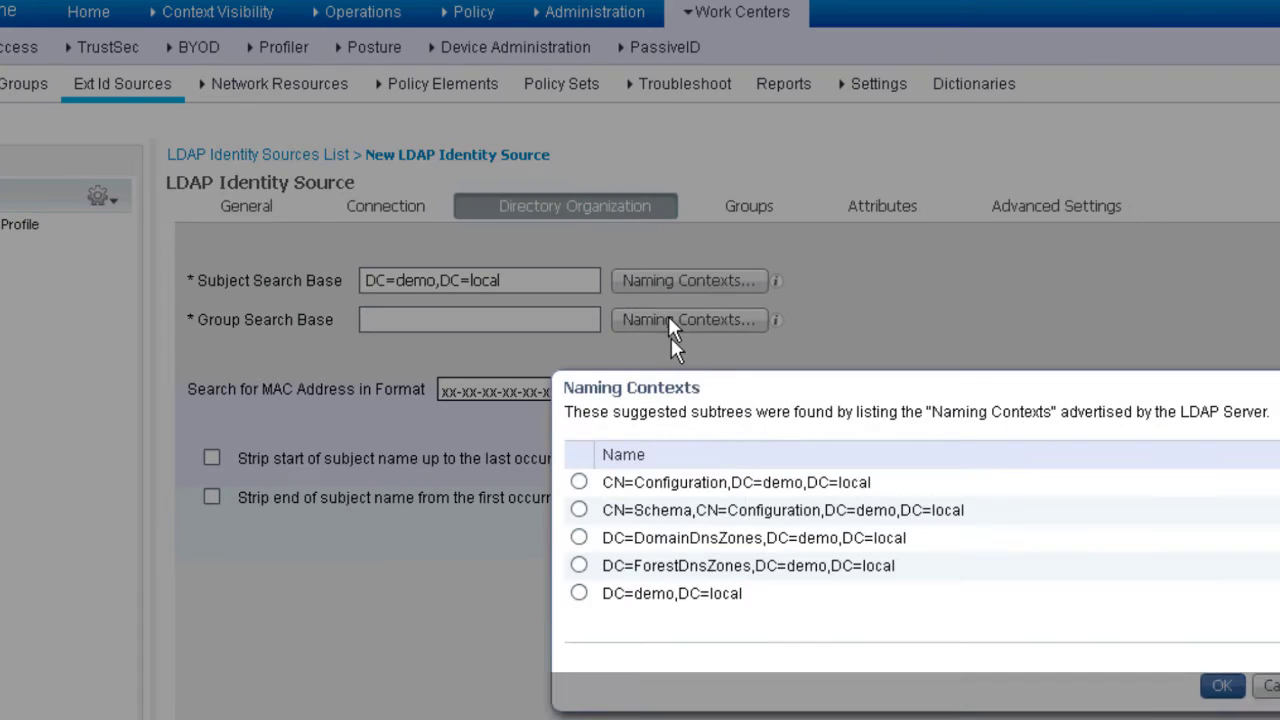
{"action": "left_click", "coordinate": [579, 593]}
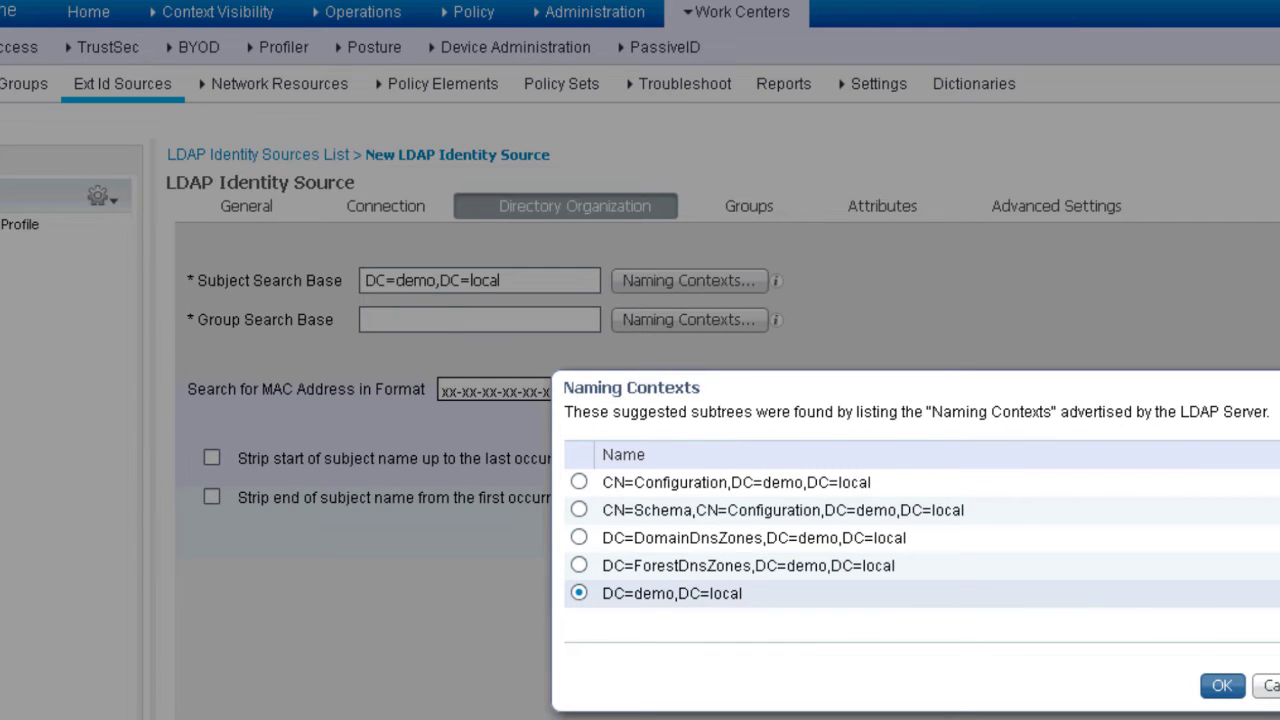
{"action": "left_click", "coordinate": [1234, 690]}
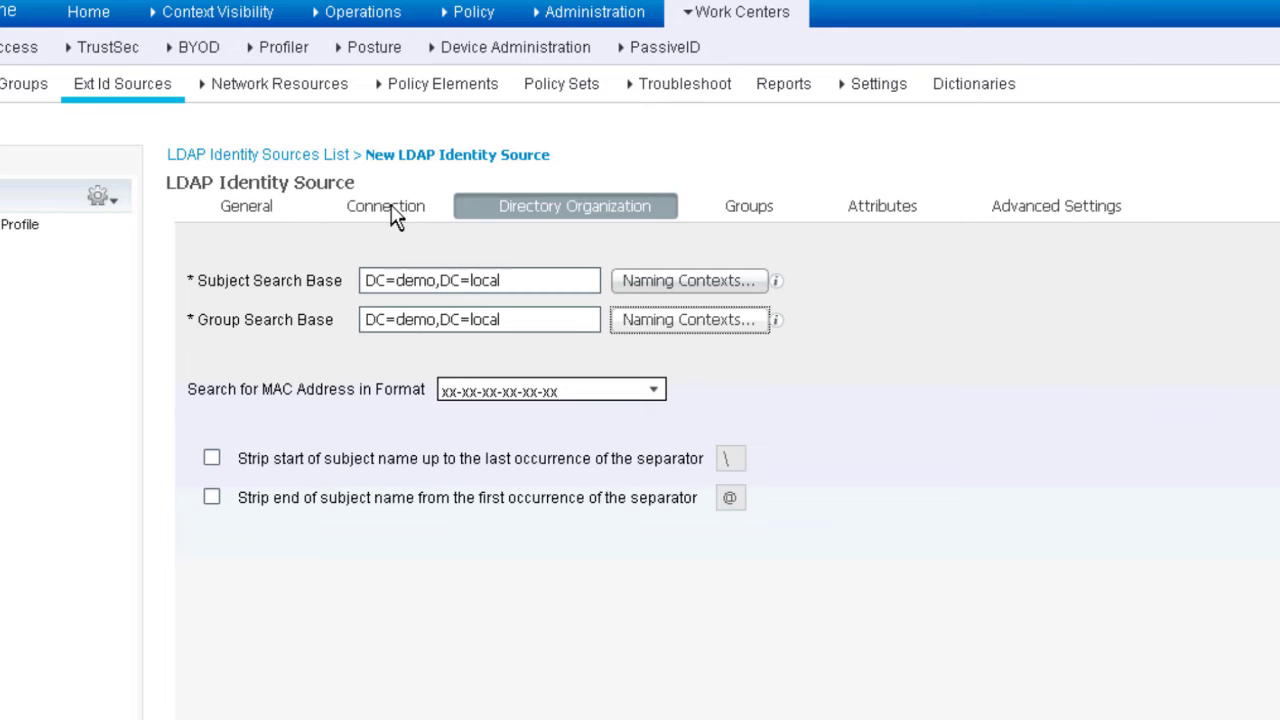
Test the bind to the primary LDAP server from the connection settings and dismiss the result.
{"action": "left_click", "coordinate": [393, 208]}
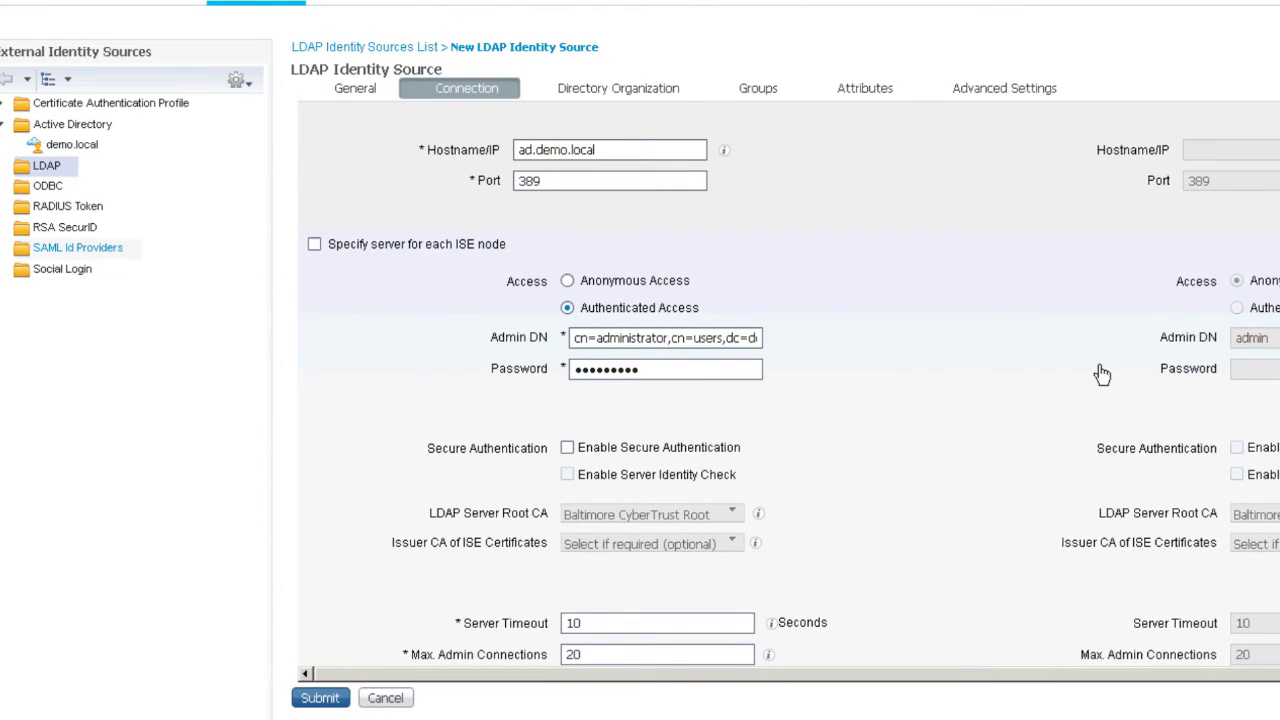
{"action": "scroll", "coordinate": [977, 420], "scroll_direction": "down", "scroll_amount": 2}
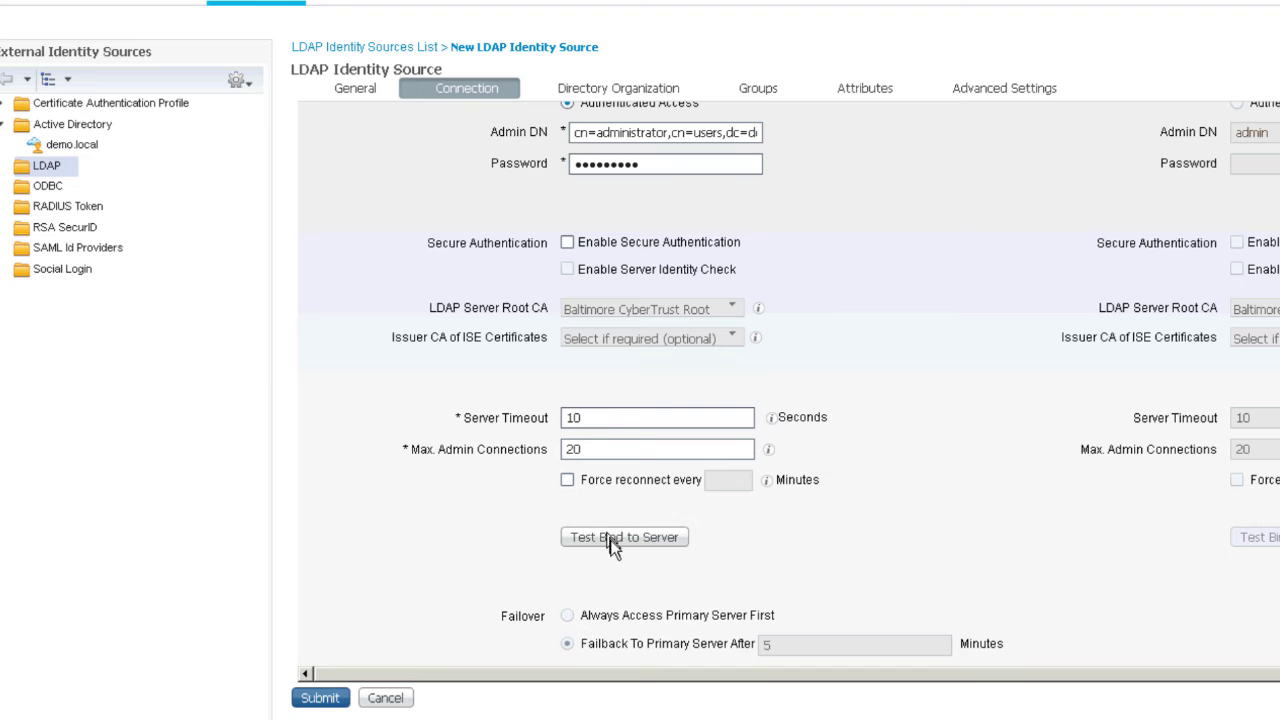
{"action": "left_click", "coordinate": [612, 540]}
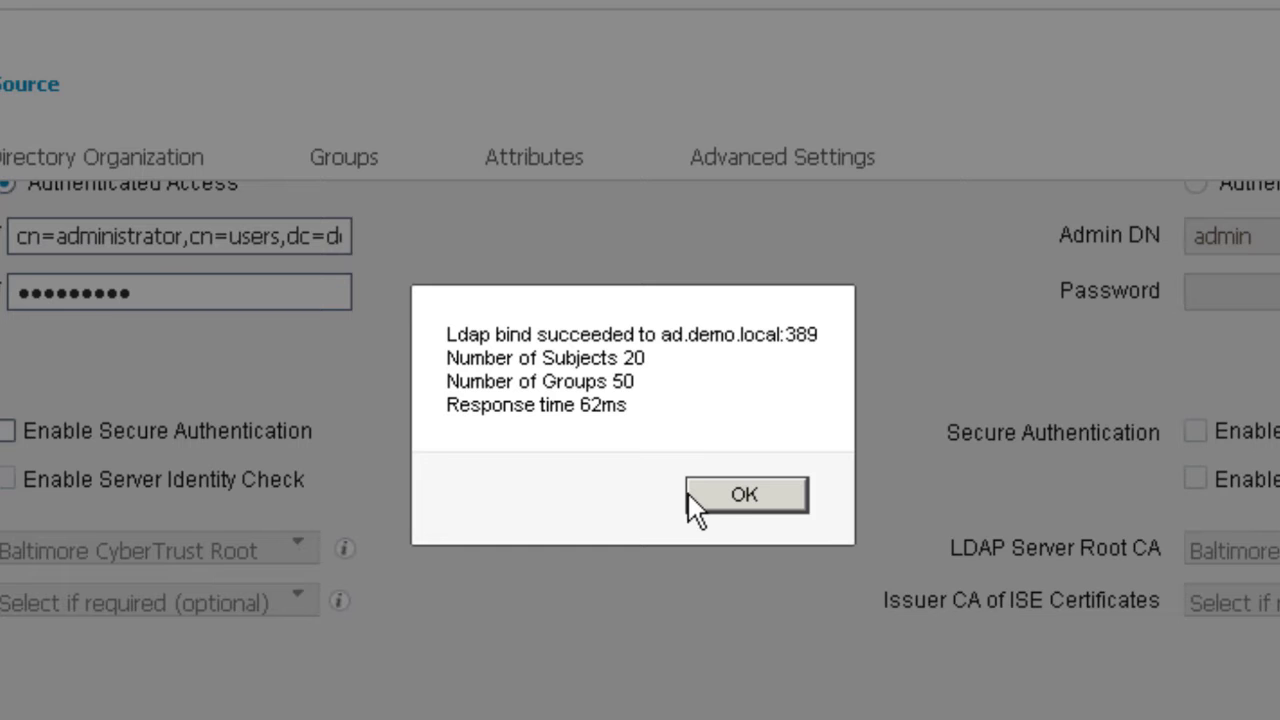
{"action": "left_click", "coordinate": [801, 423]}
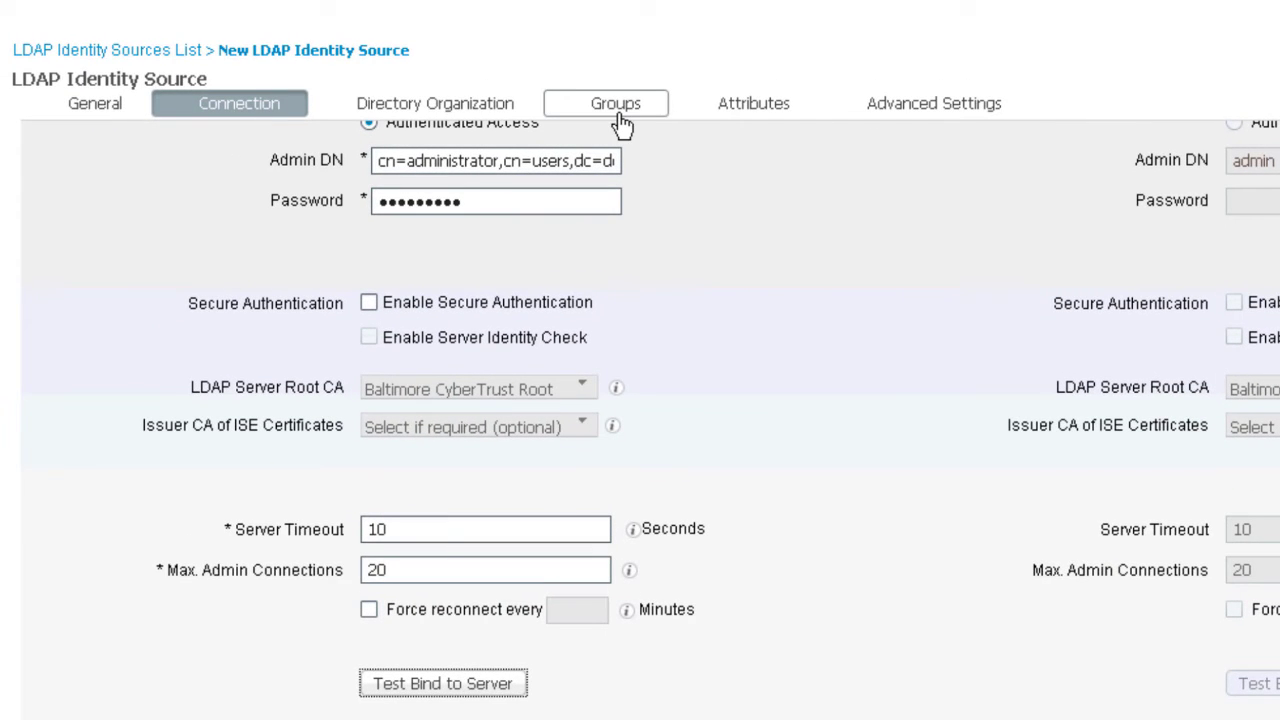
Retrieve the directory groups and add CN=Contractors,OU=Groups,OU=HCC,DC=demo,DC=local to the LDAP identity source.
{"action": "left_click", "coordinate": [618, 116]}
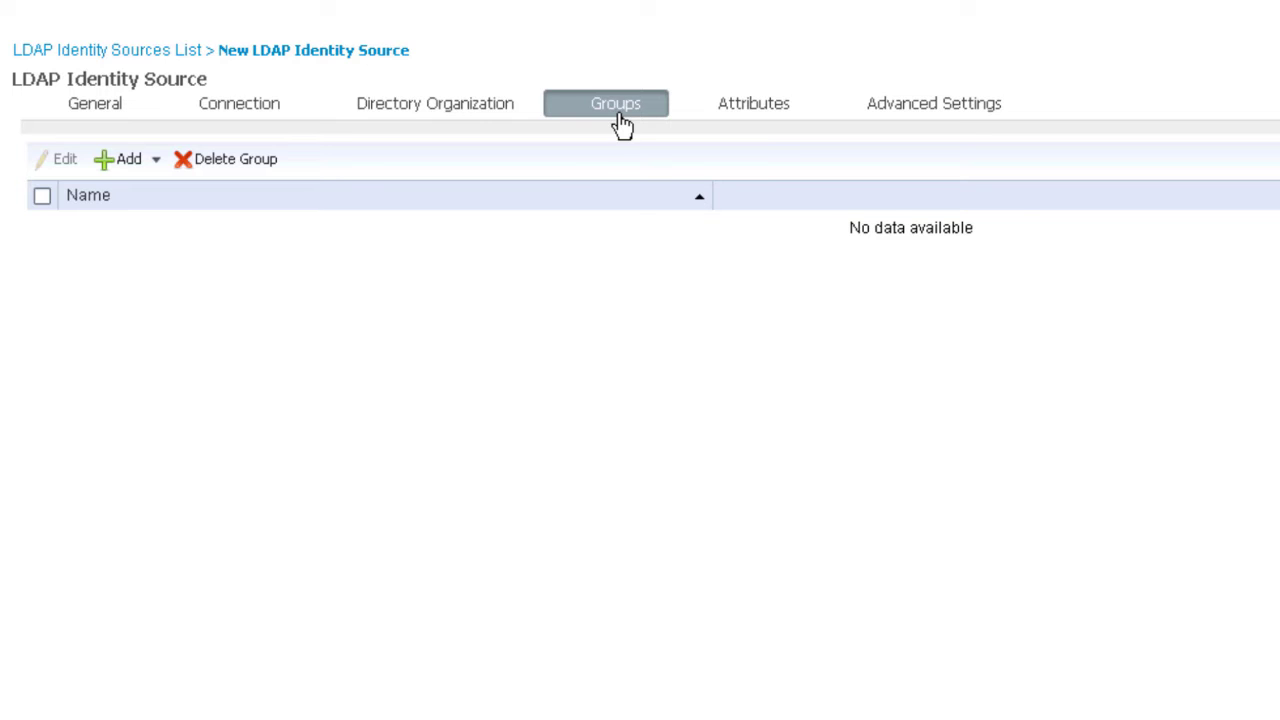
{"action": "left_click", "coordinate": [112, 163]}
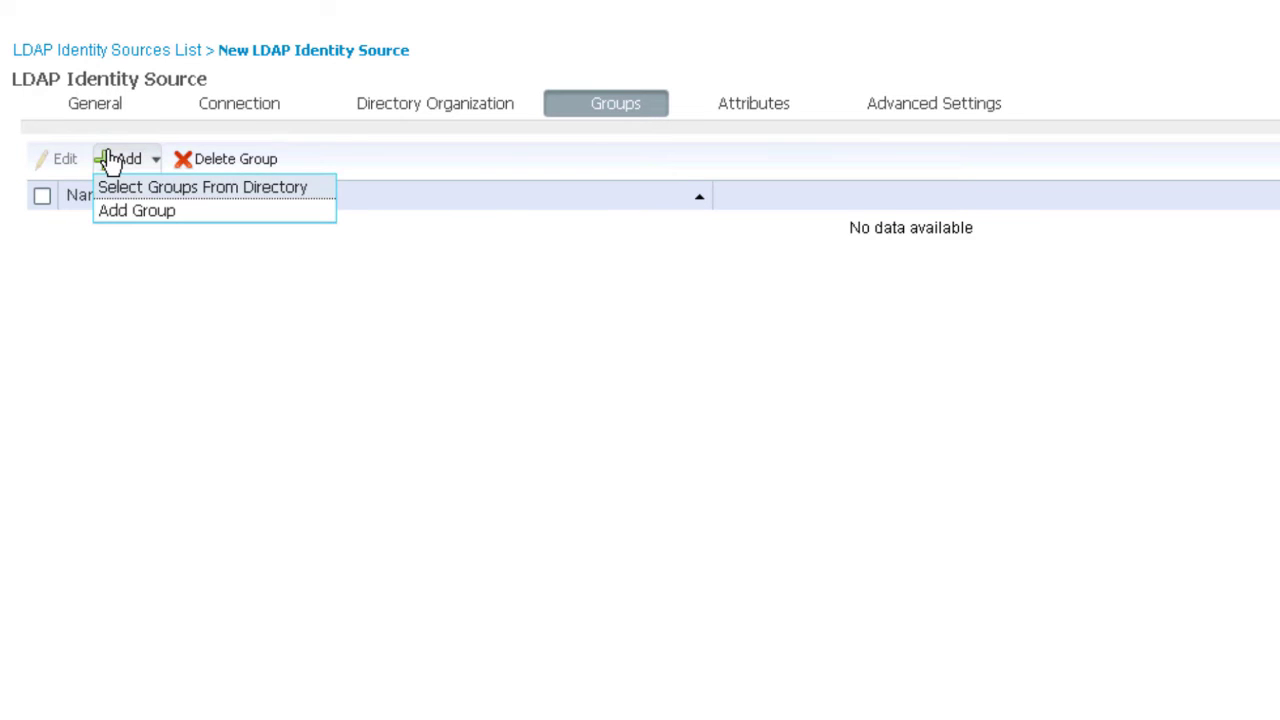
{"action": "left_click", "coordinate": [165, 183]}
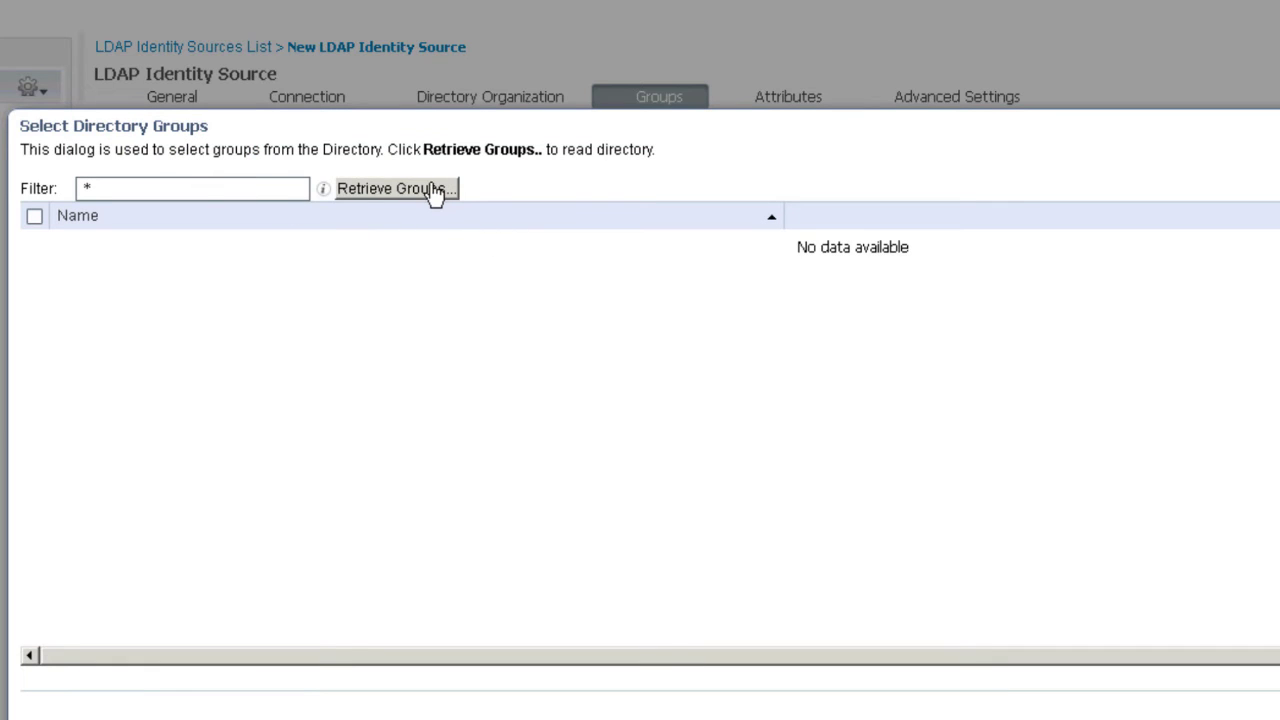
{"action": "left_click", "coordinate": [434, 192]}
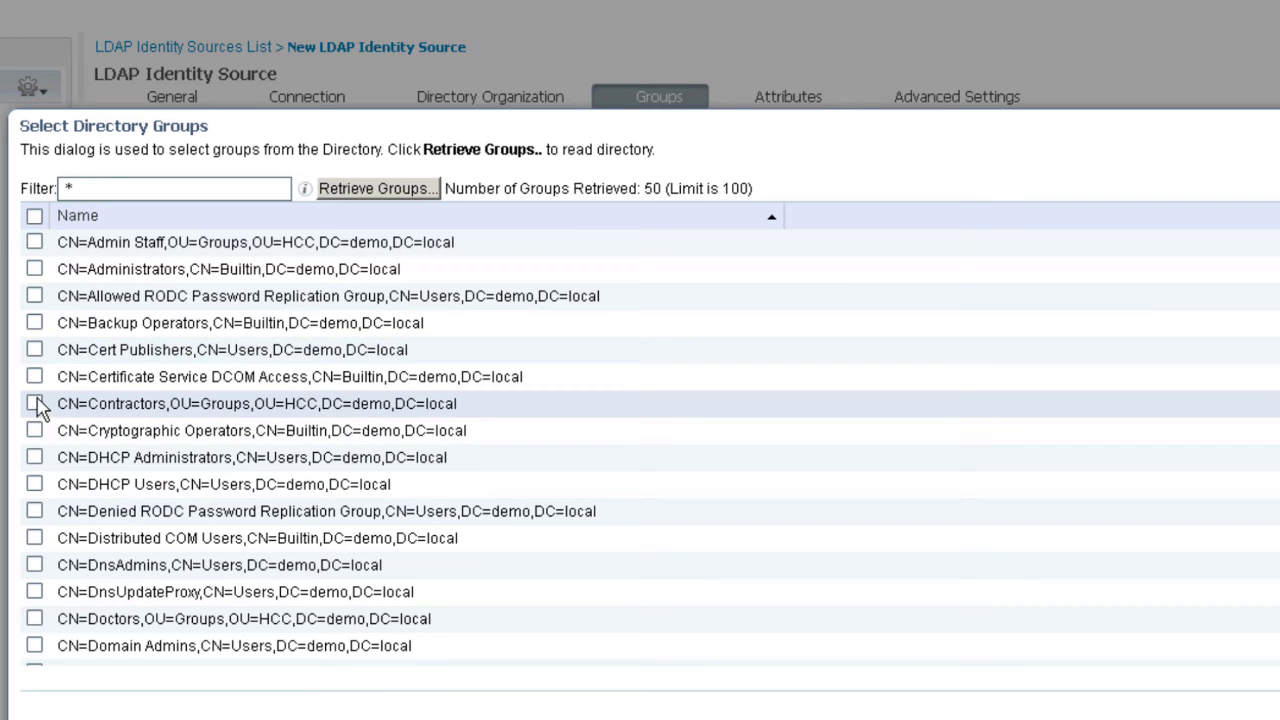
{"action": "left_click", "coordinate": [34, 403]}
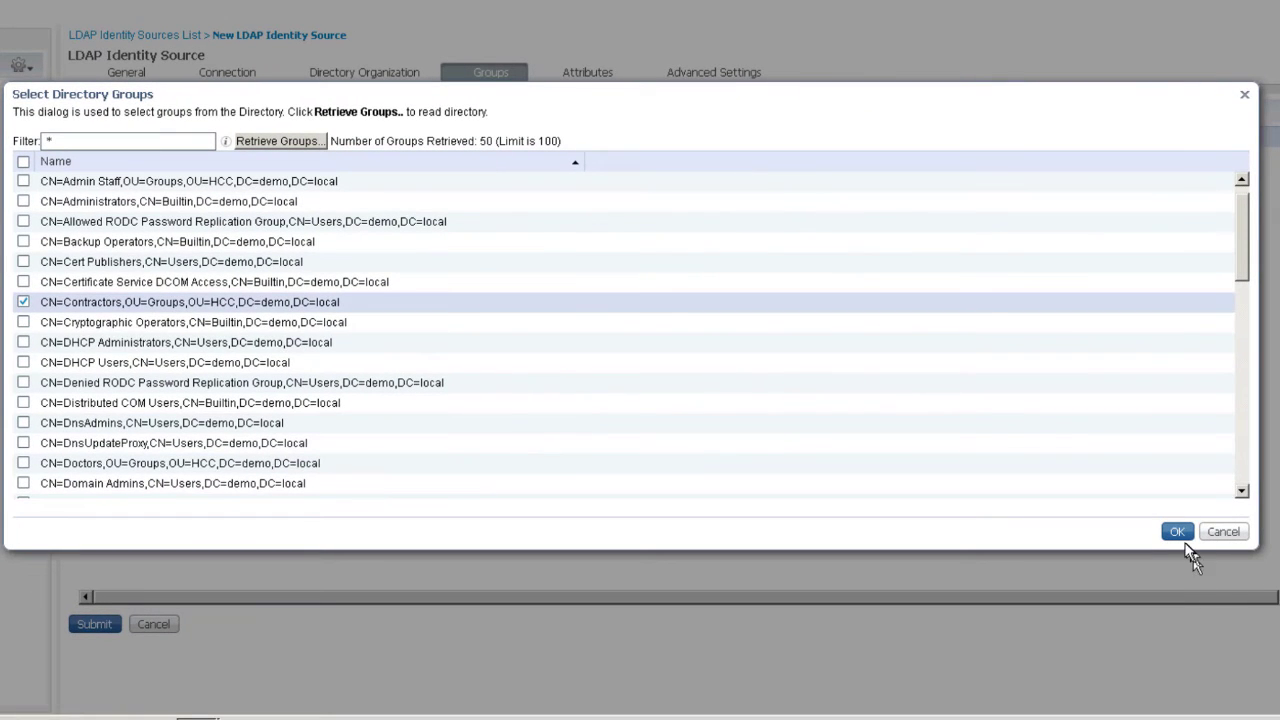
{"action": "left_click", "coordinate": [1180, 537]}
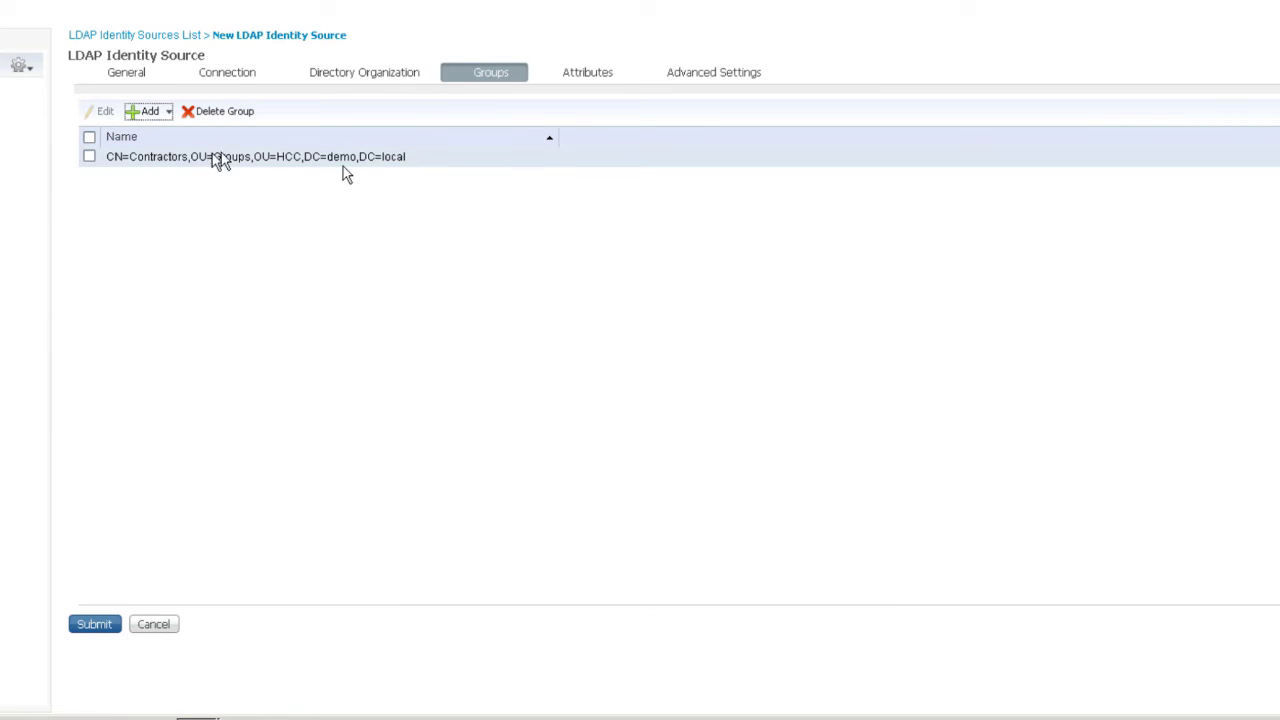
Retrieve selectable attributes from the directory for the LDAP identity source, using * as the example subject.
{"action": "left_click", "coordinate": [587, 74]}
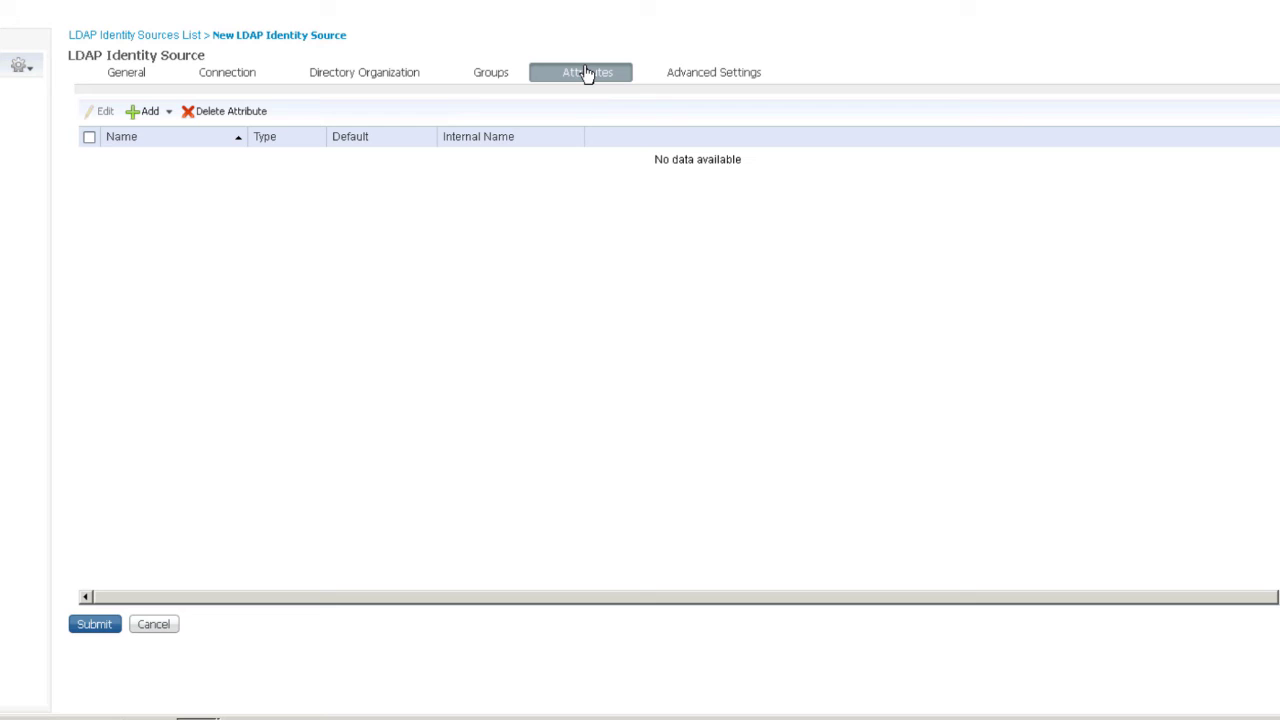
{"action": "left_click", "coordinate": [146, 112]}
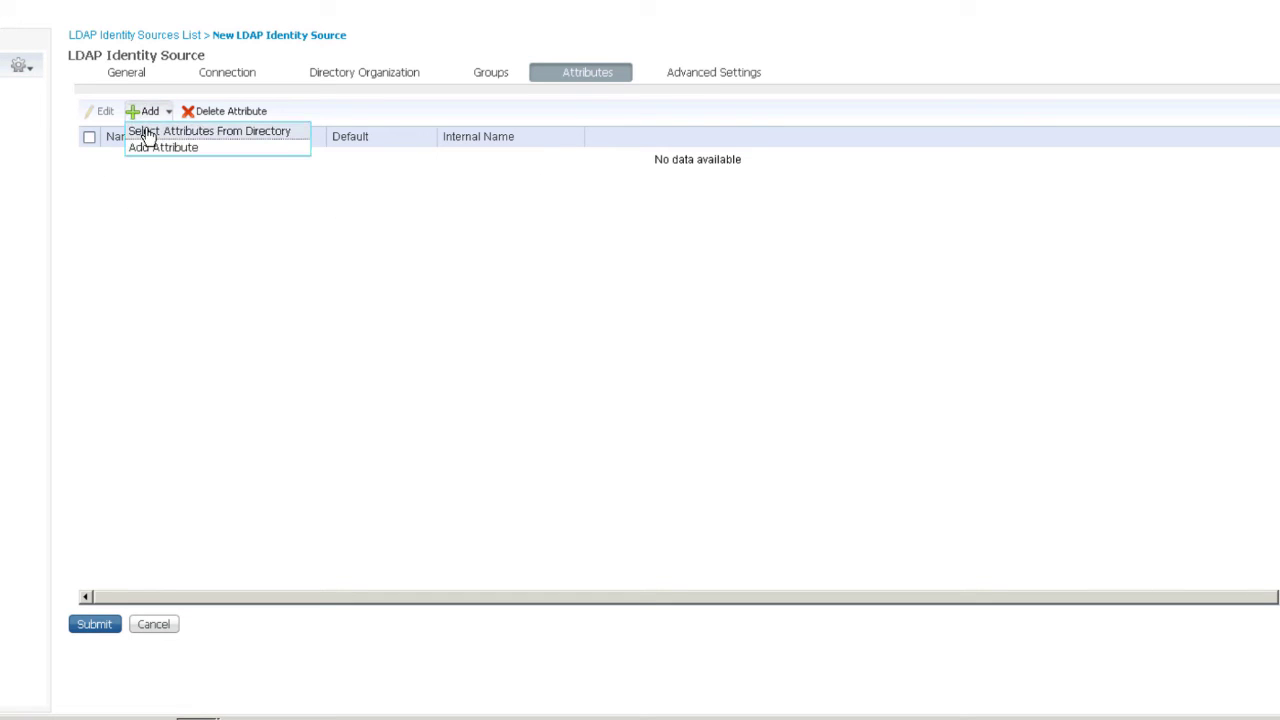
{"action": "left_click", "coordinate": [147, 134]}
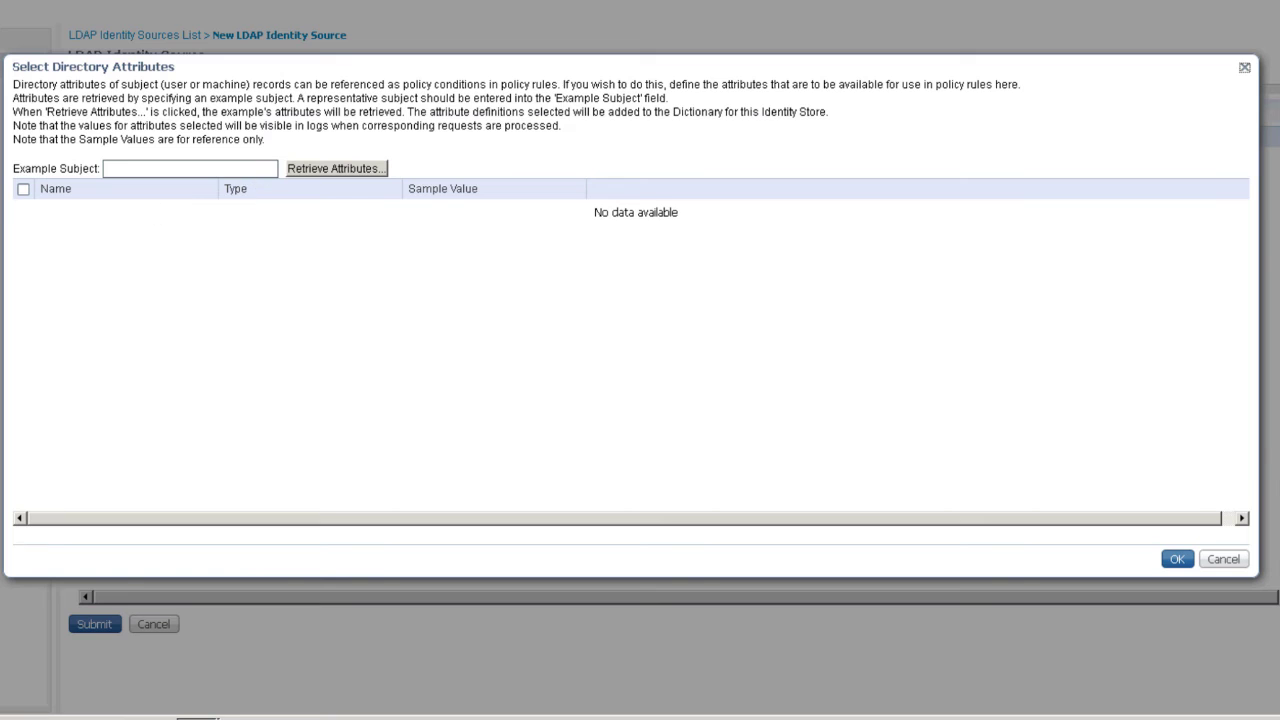
{"action": "type", "text": "*"}
{"action": "left_click", "coordinate": [327, 172]}
Add the userPrincipalName attribute to the LDAP identity source and submit the new source.
{"action": "scroll", "coordinate": [171, 326], "scroll_direction": "down", "scroll_amount": 5}
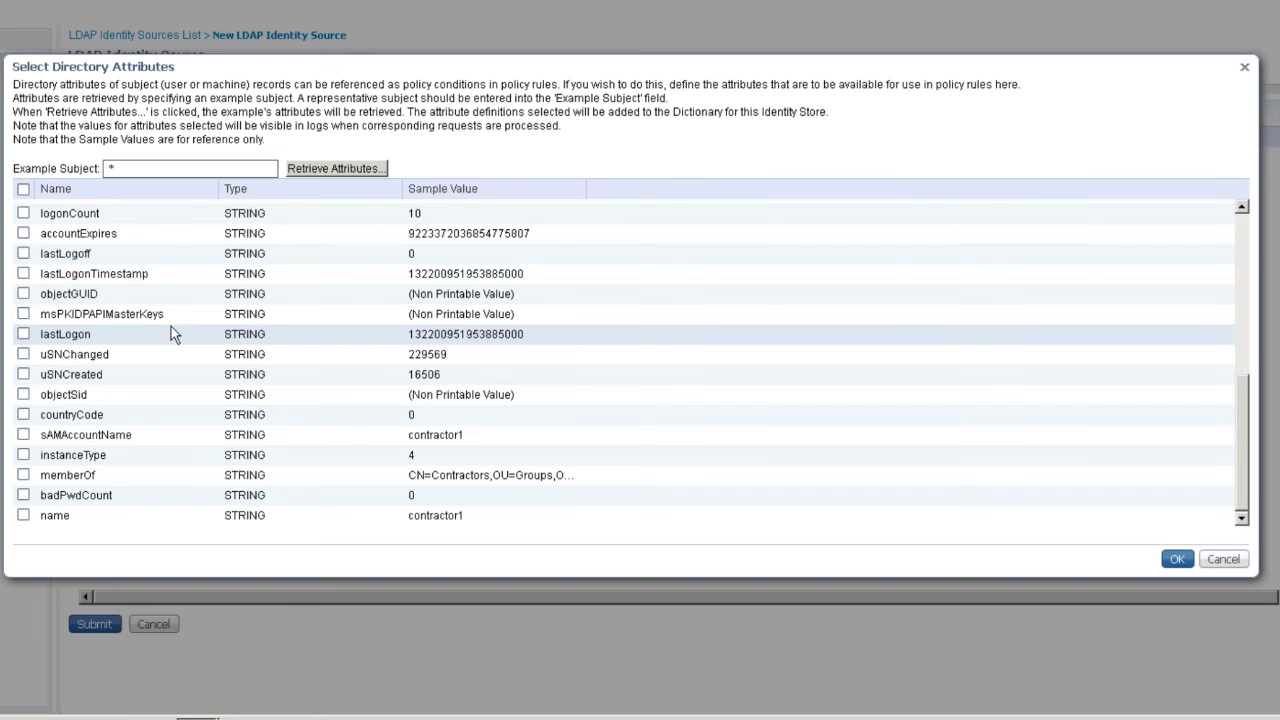
{"action": "scroll", "coordinate": [171, 328], "scroll_direction": "up", "scroll_amount": 6}
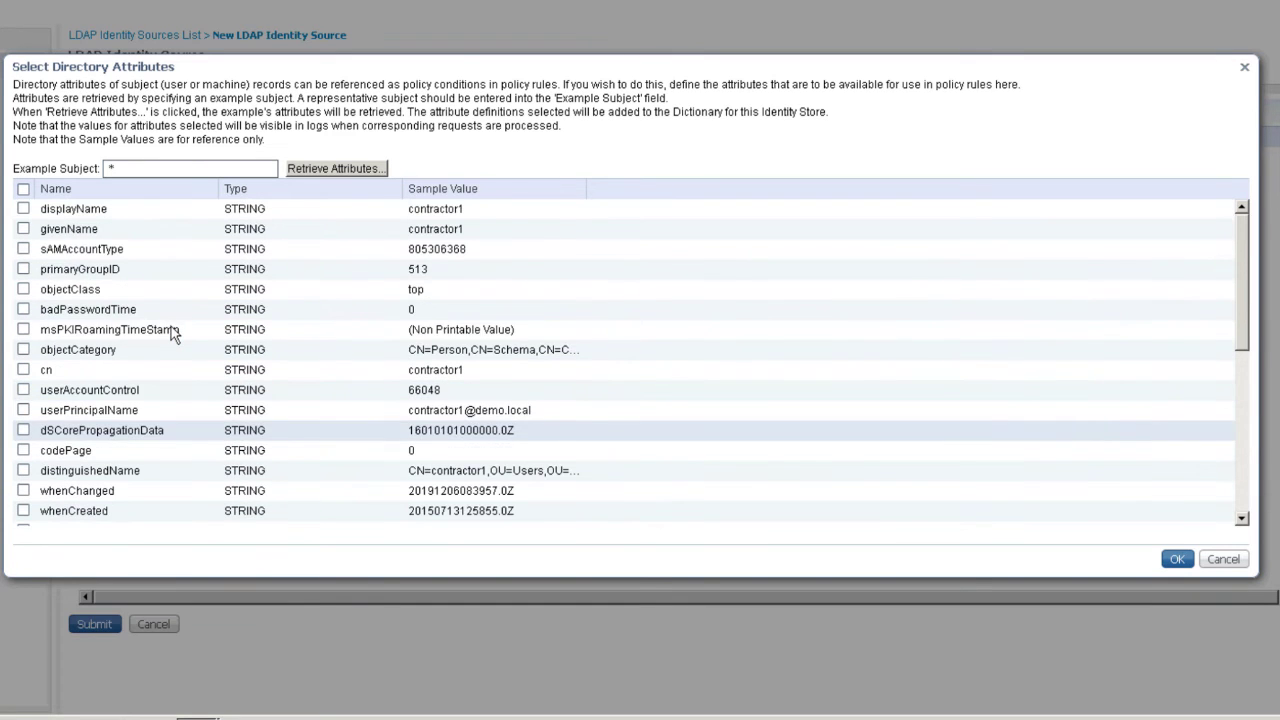
{"action": "left_click", "coordinate": [23, 410]}
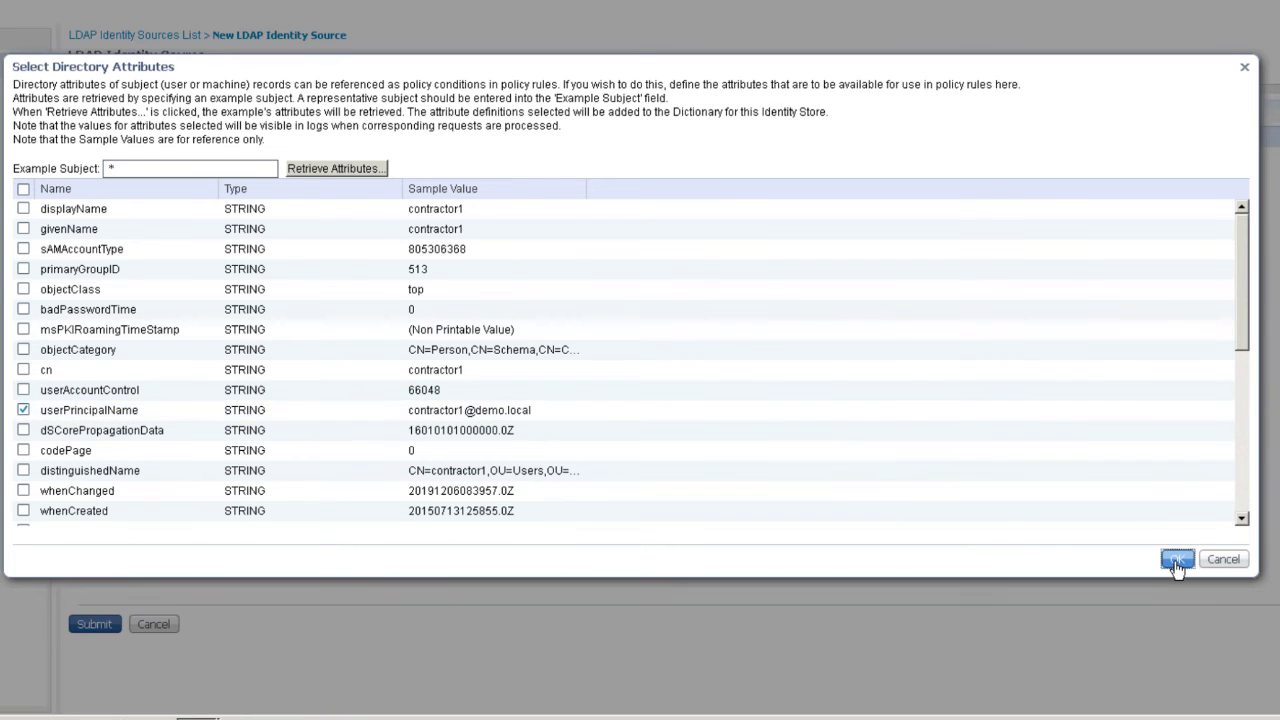
{"action": "left_click", "coordinate": [1176, 560]}
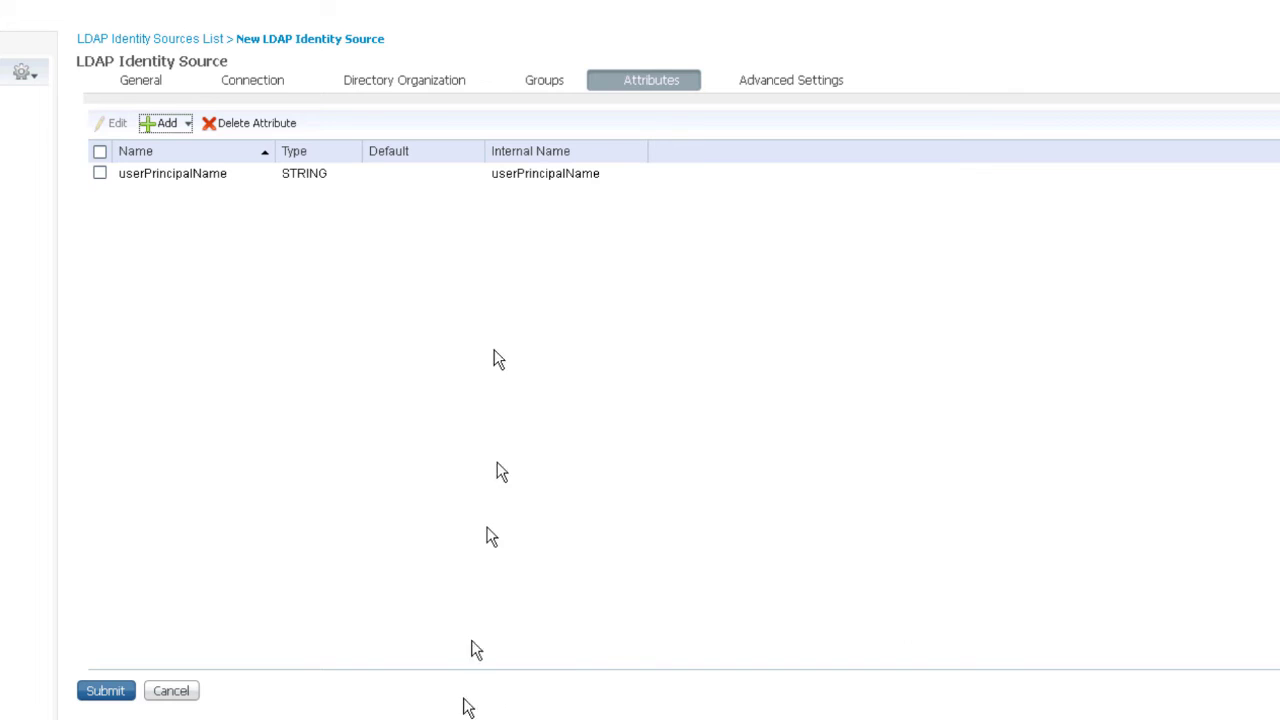
{"action": "left_click", "coordinate": [108, 693]}
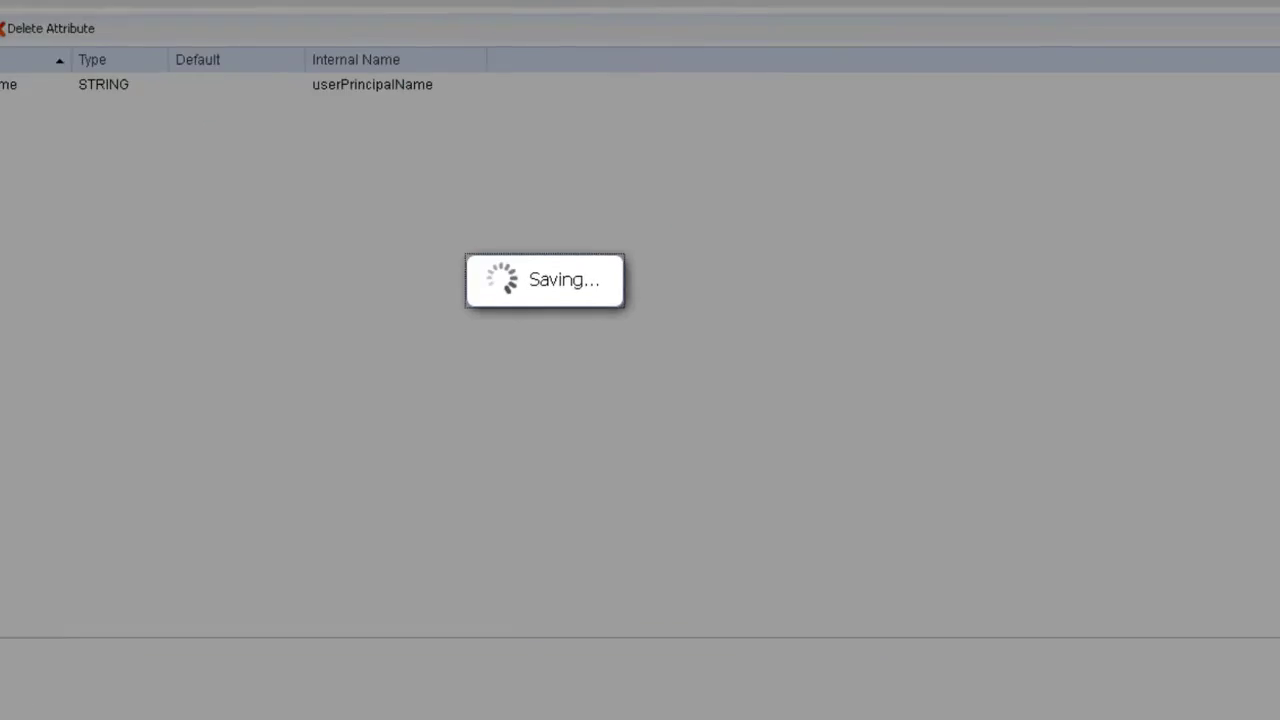